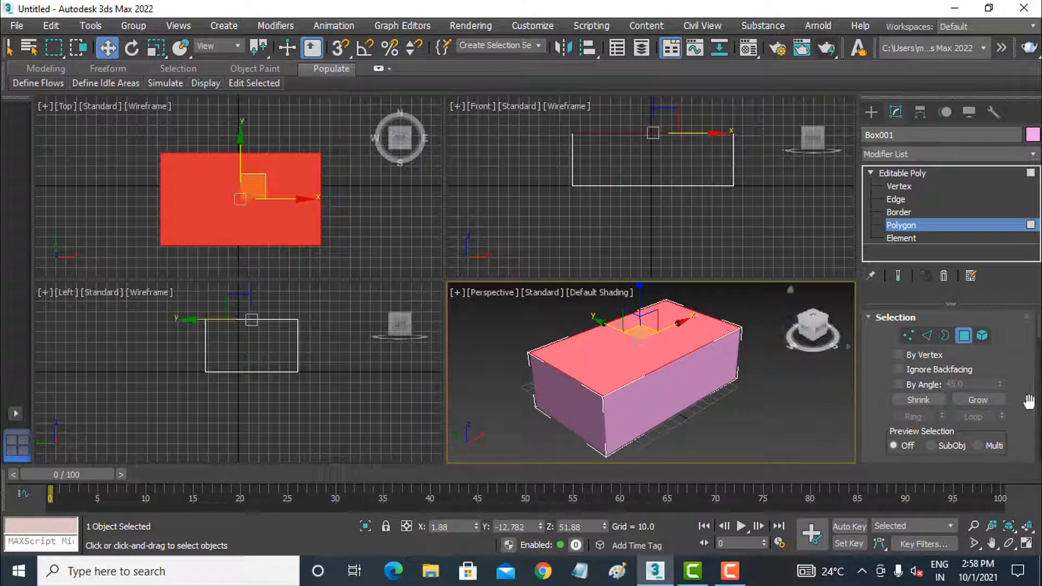
# Step: Find the box's polygon Material IDs settings in the Editable Poly parameters
pyautogui.moveTo(1027, 404); pyautogui.dragTo(1018, 137)
pyautogui.moveTo(1028, 427); pyautogui.dragTo(1037, 149)
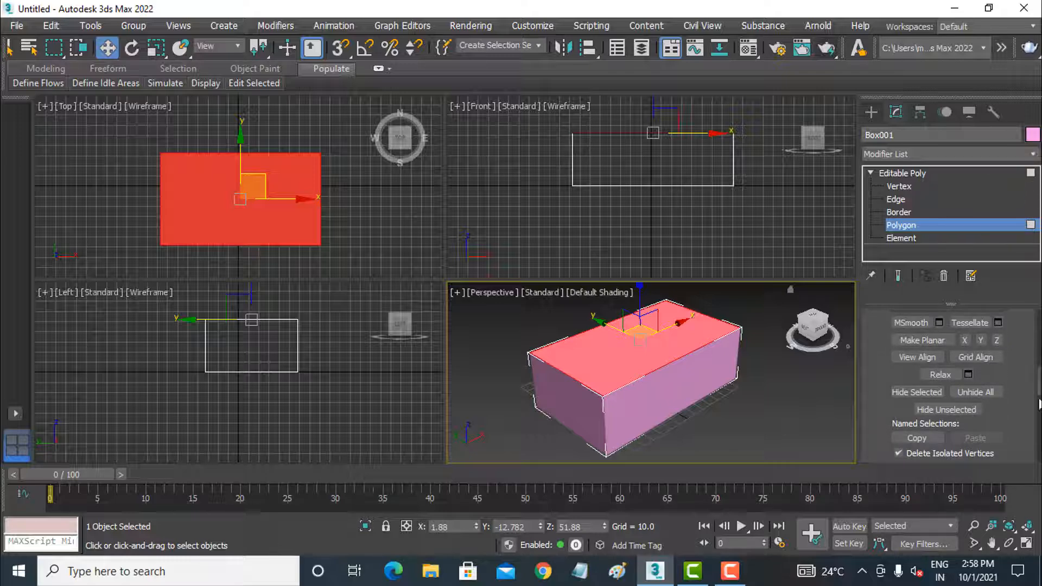
pyautogui.moveTo(1012, 425); pyautogui.dragTo(1013, 356)
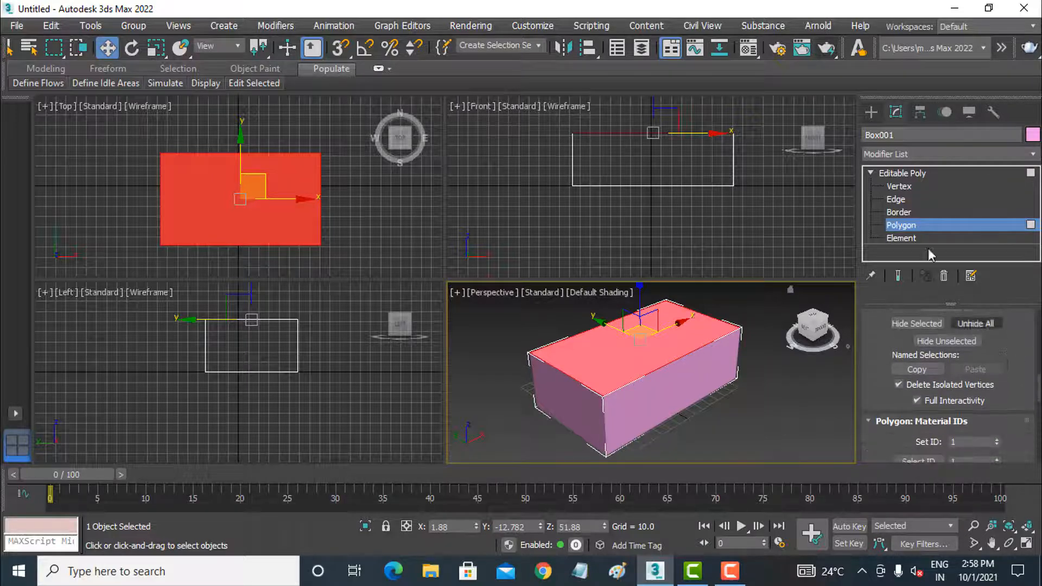
pyautogui.click(749, 48)
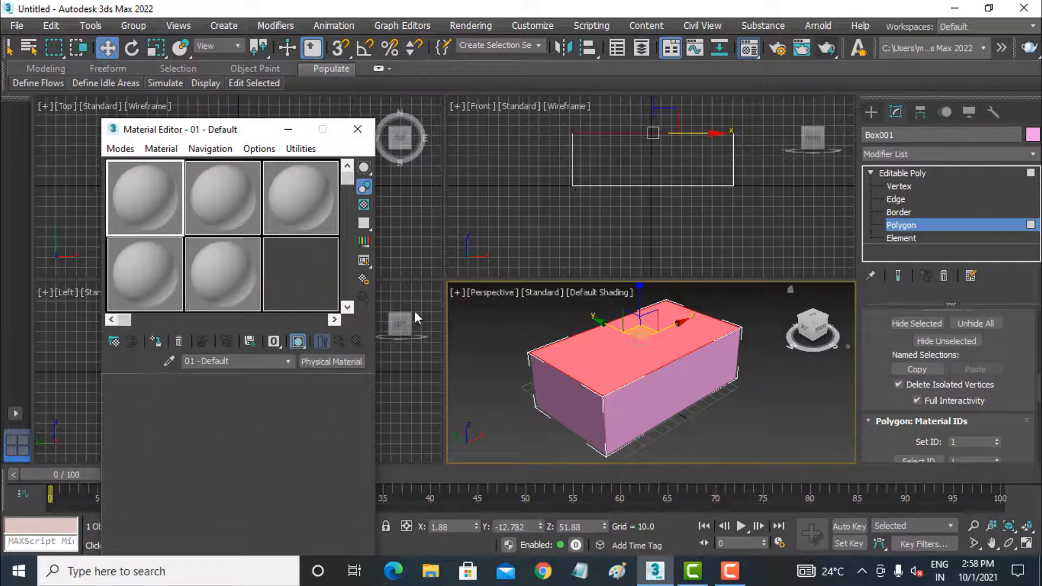
pyautogui.click(331, 361)
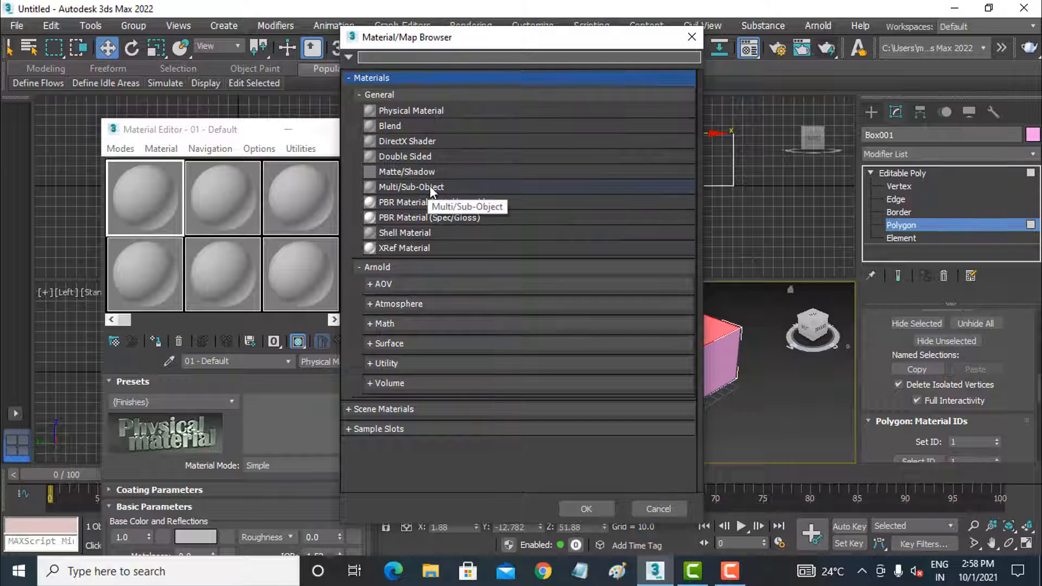
pyautogui.click(691, 37)
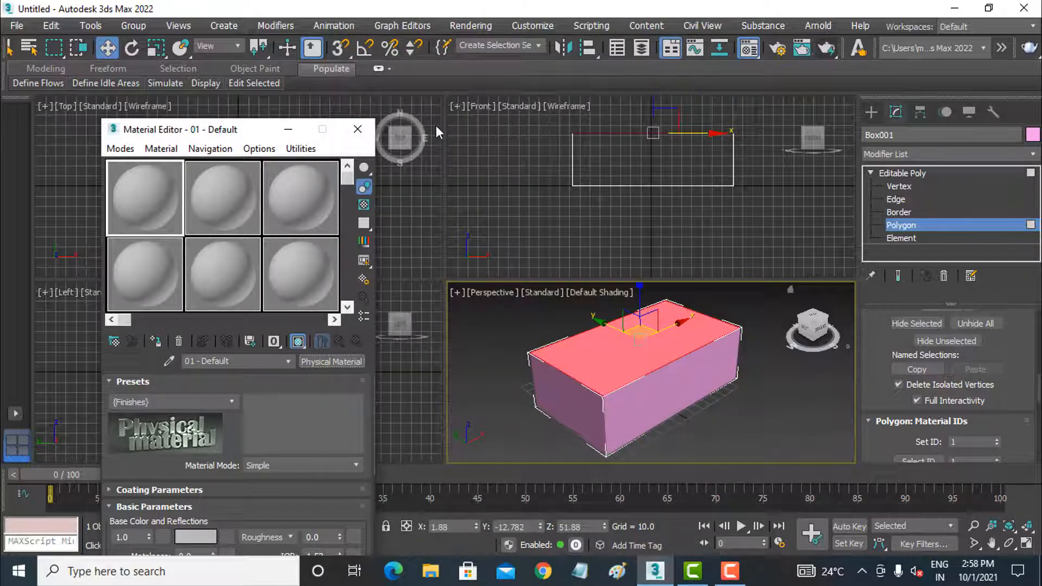
pyautogui.click(358, 130)
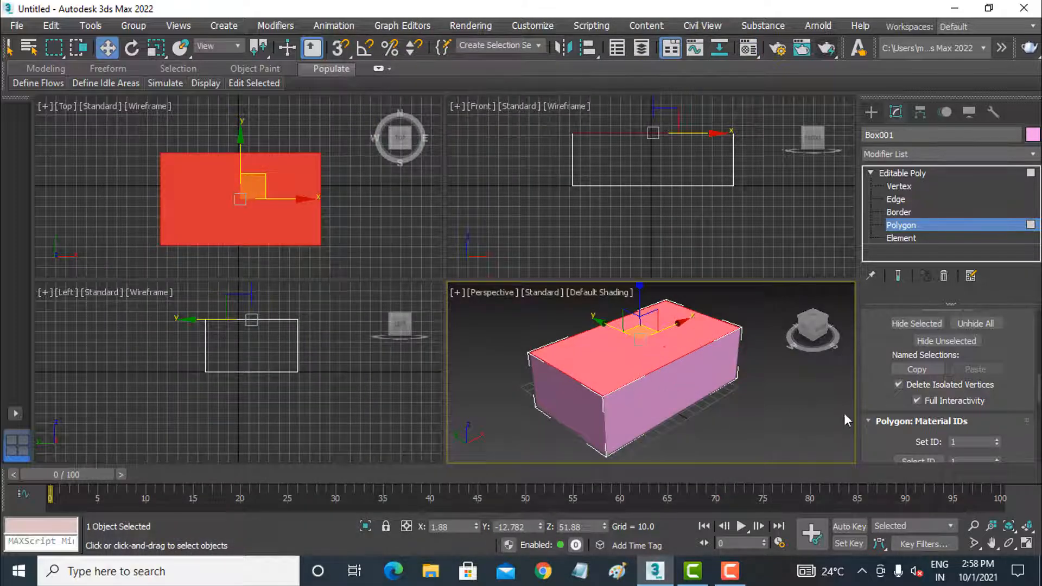
# Step: Check the material ID of each face around the box by selecting its polygons in turn, and return to the whole object
pyautogui.moveTo(1019, 434); pyautogui.dragTo(967, 390)
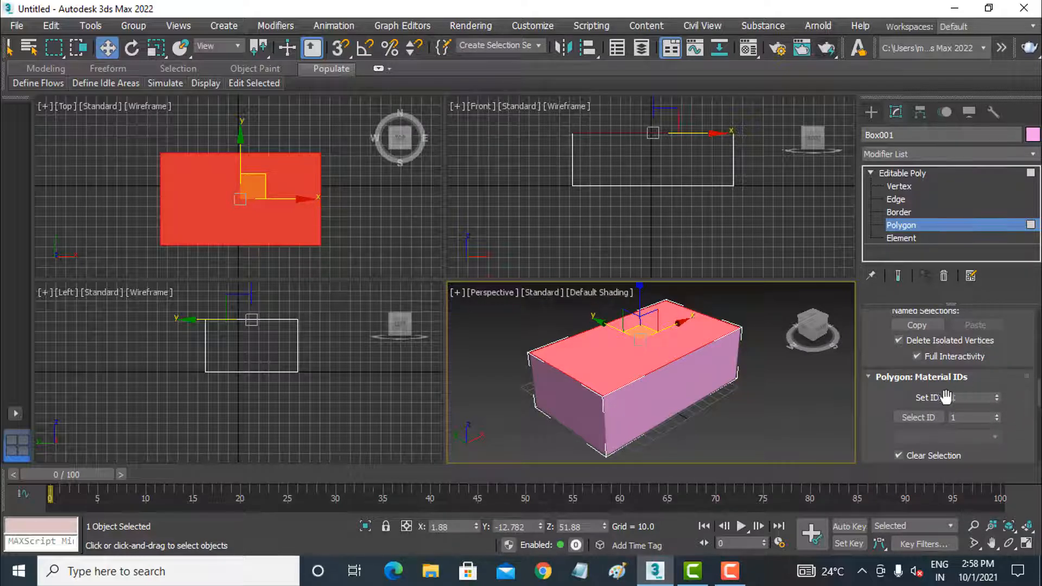
pyautogui.click(692, 383)
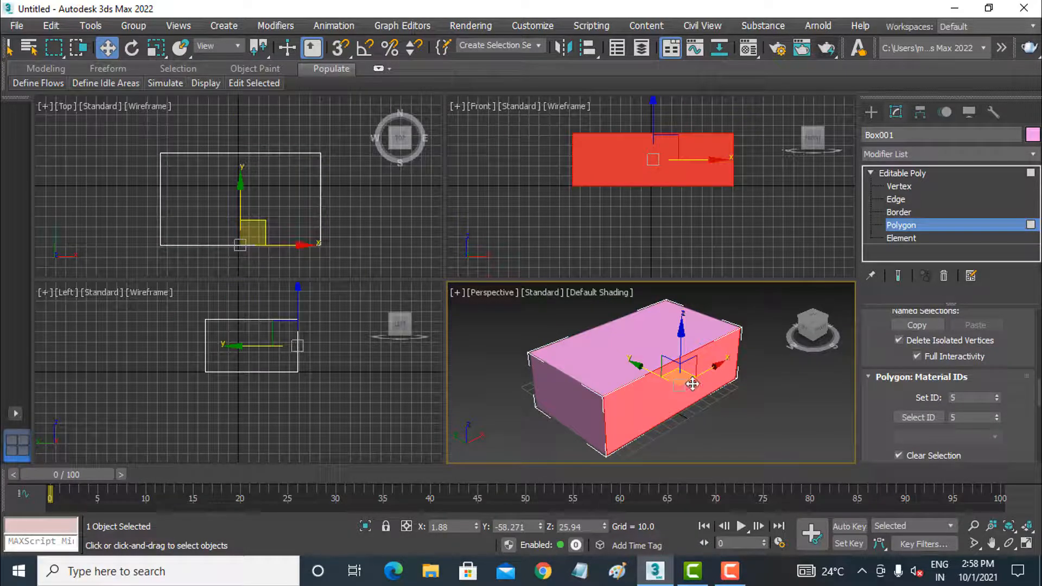
pyautogui.click(579, 414)
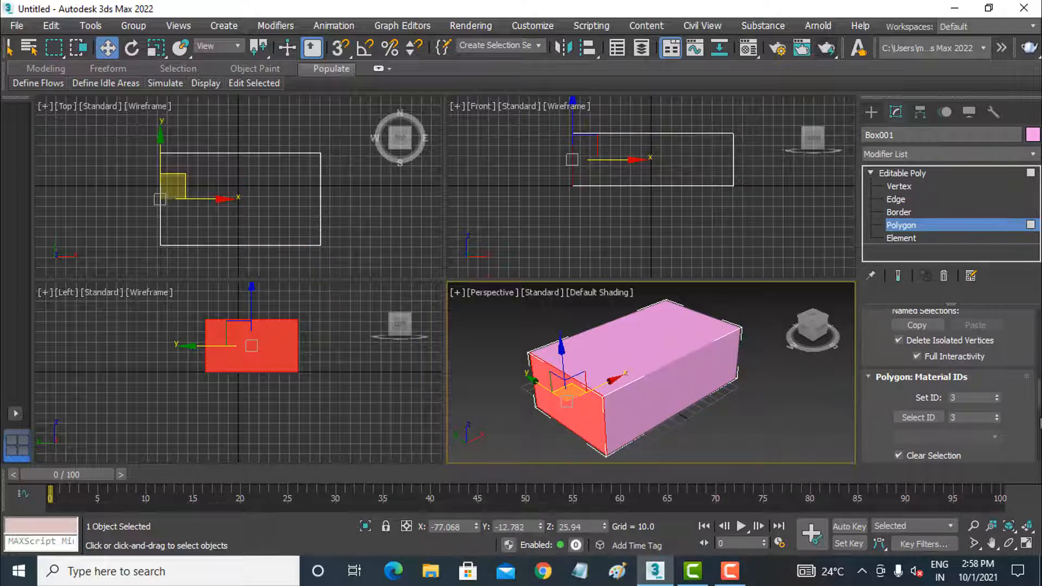
pyautogui.keyDown('alt'); pyautogui.moveTo(558, 395); pyautogui.dragTo(649, 396, button='middle'); pyautogui.keyUp('alt')
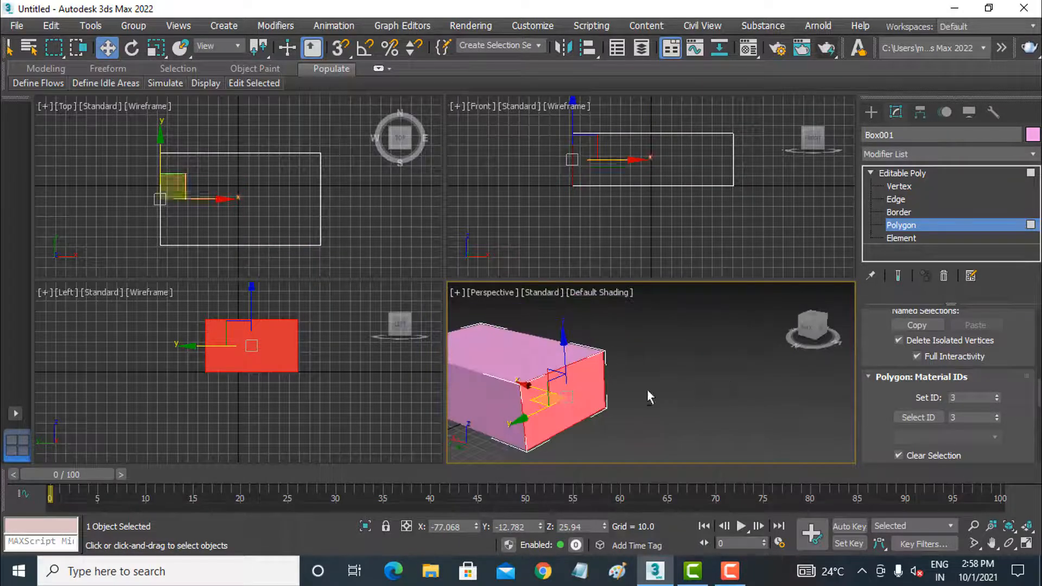
pyautogui.click(462, 402)
pyautogui.keyDown('alt'); pyautogui.moveTo(465, 397); pyautogui.dragTo(623, 386, button='middle'); pyautogui.keyUp('alt')
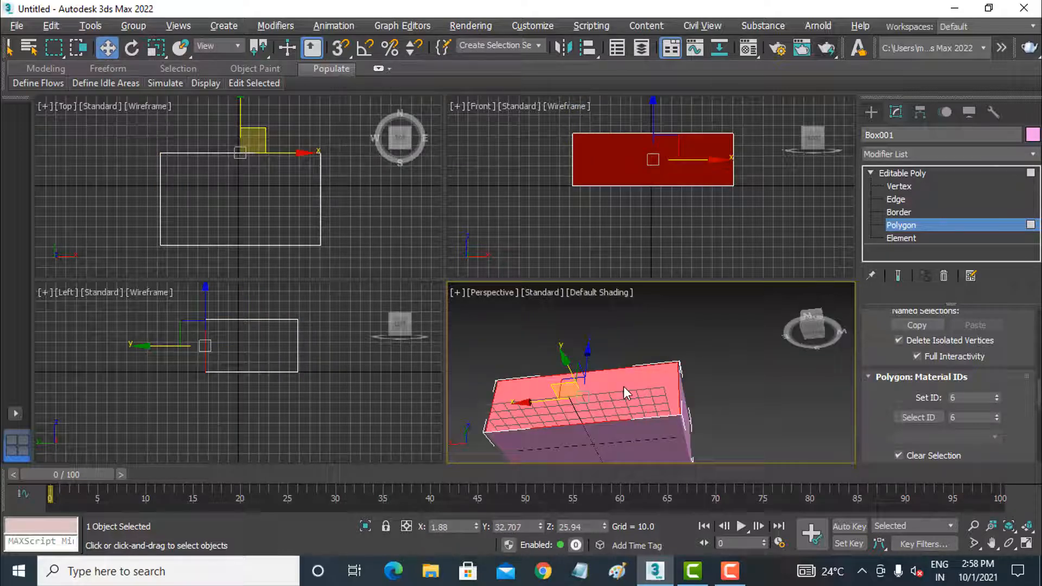
pyautogui.click(614, 441)
pyautogui.keyDown('alt'); pyautogui.moveTo(613, 441); pyautogui.dragTo(696, 419, button='middle'); pyautogui.keyUp('alt')
pyautogui.click(484, 373)
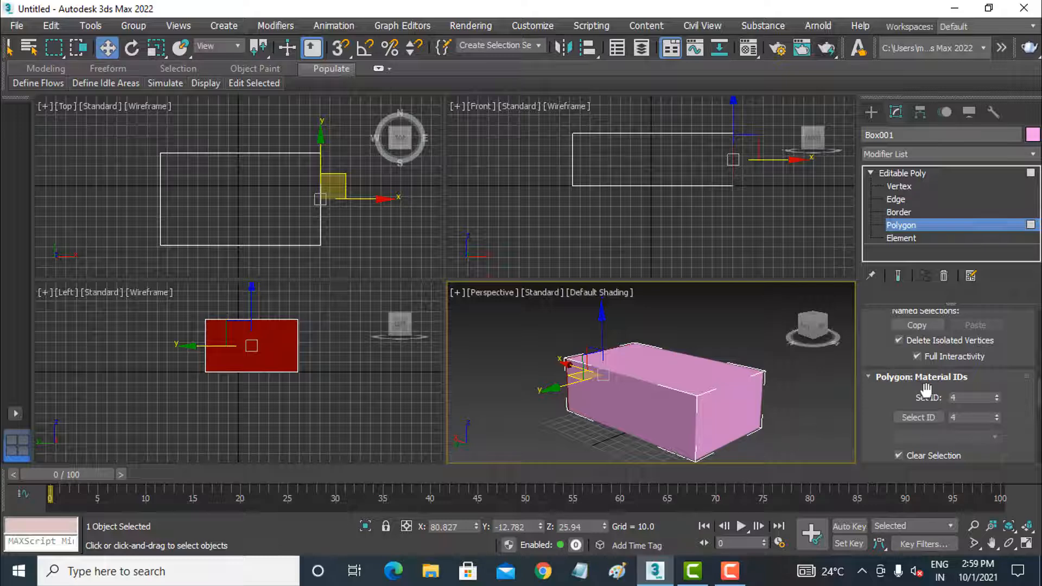
pyautogui.doubleClick(973, 397)
pyautogui.click(701, 376)
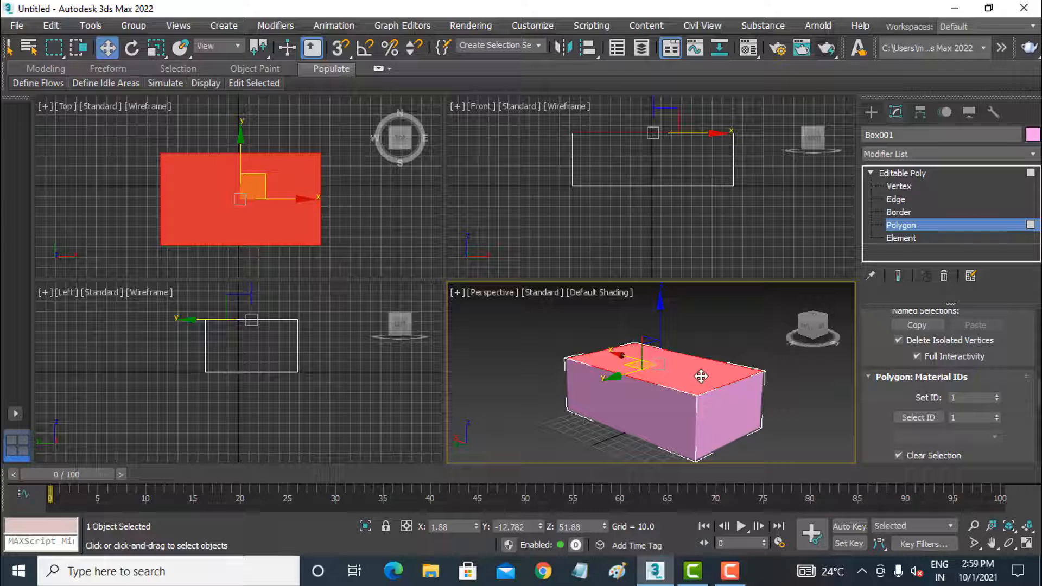
pyautogui.click(897, 224)
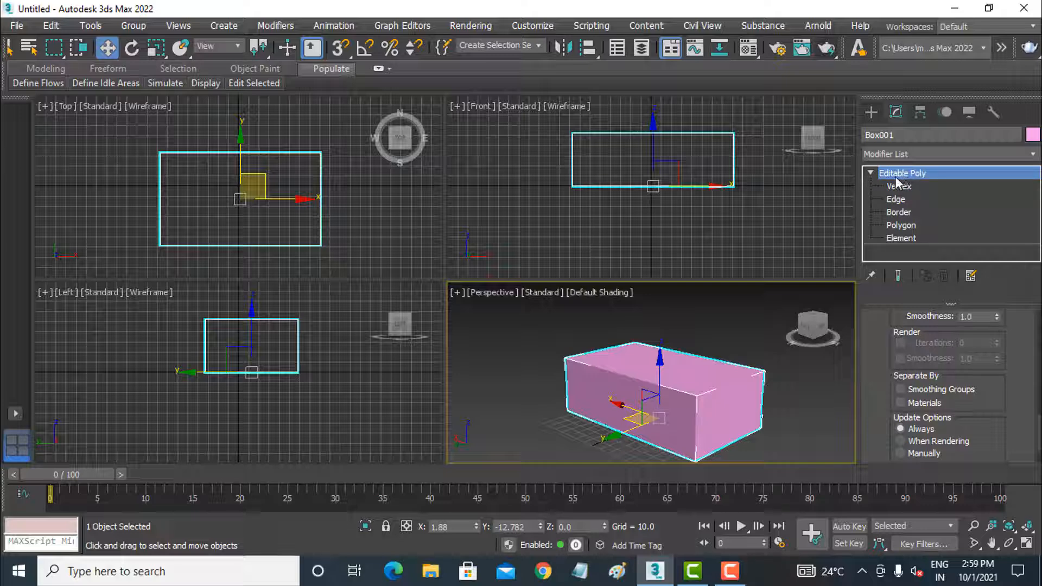
# Step: Change the first sample slot's material type to Multi/Sub-Object, discarding the old material
pyautogui.click(751, 53)
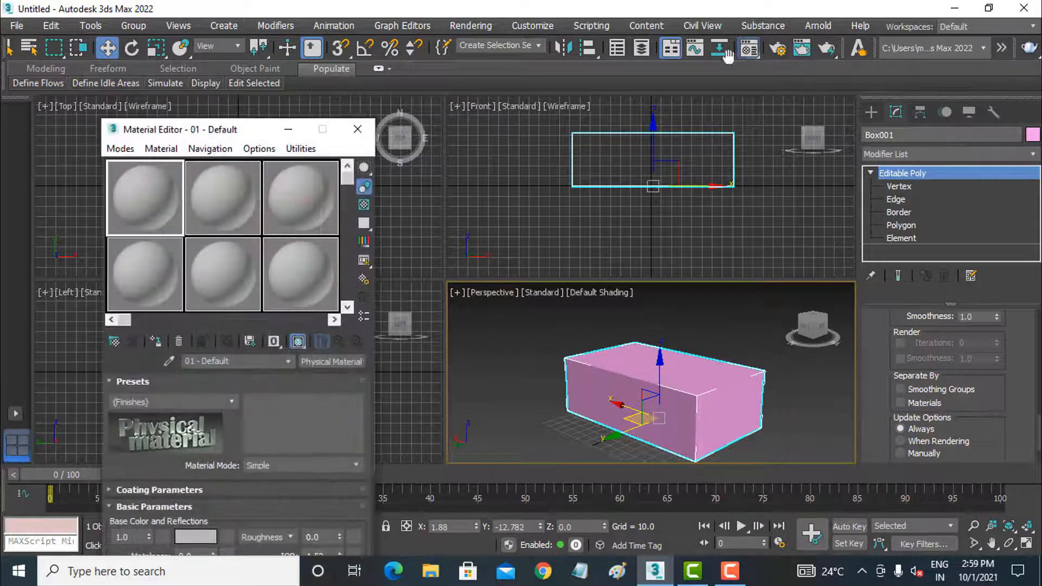
pyautogui.click(345, 360)
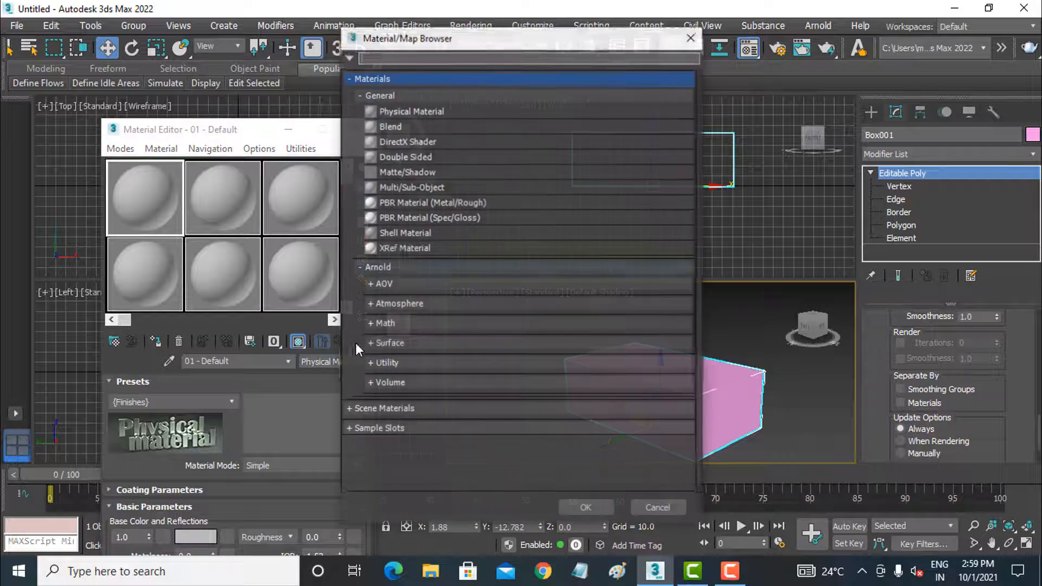
pyautogui.click(408, 187)
pyautogui.doubleClick(408, 188)
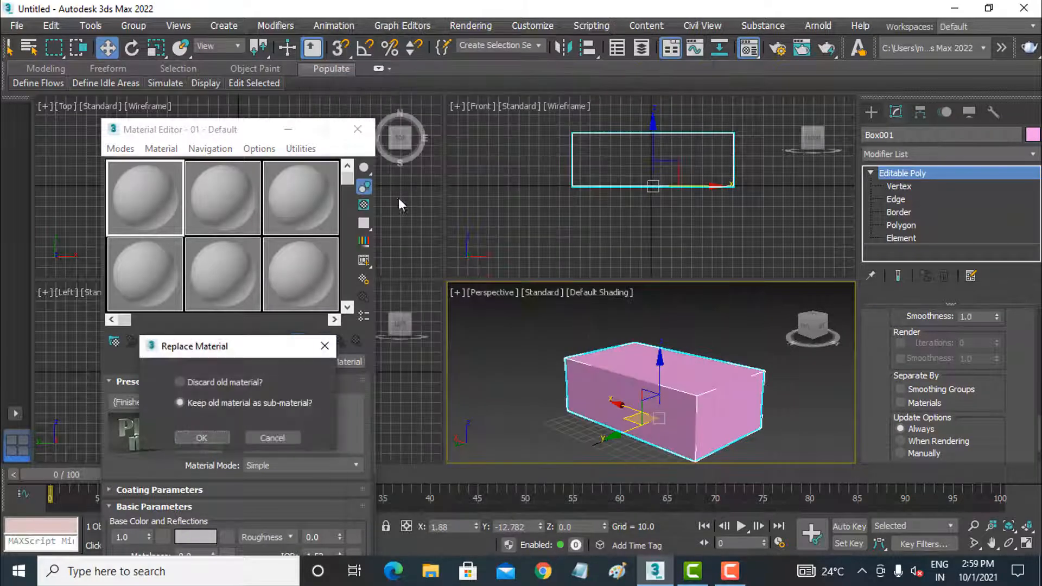
pyautogui.click(218, 384)
pyautogui.click(203, 437)
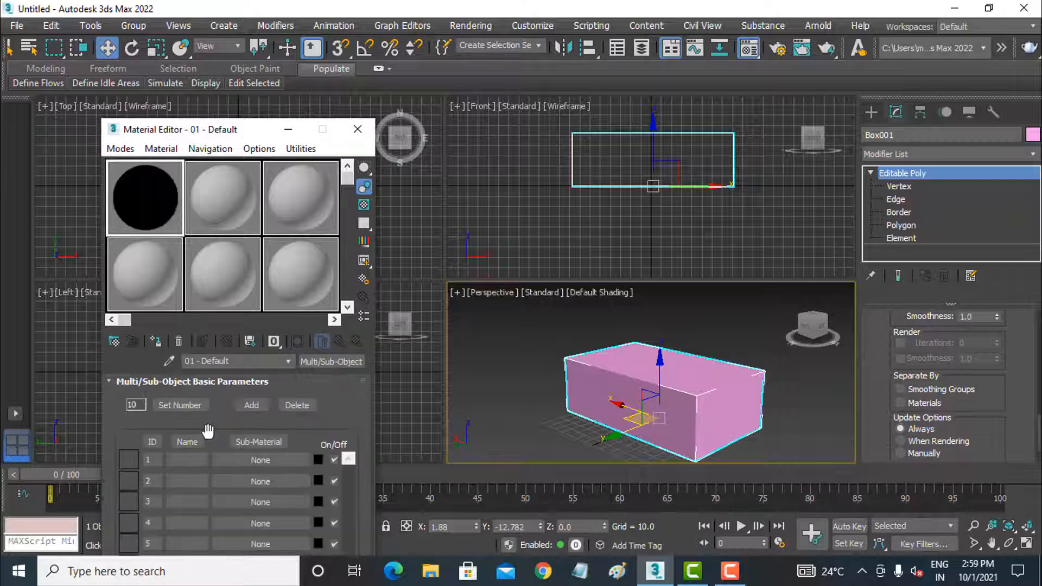
# Step: Set the number of sub-materials in the Multi/Sub-Object material to 6
pyautogui.moveTo(264, 134); pyautogui.dragTo(301, 25)
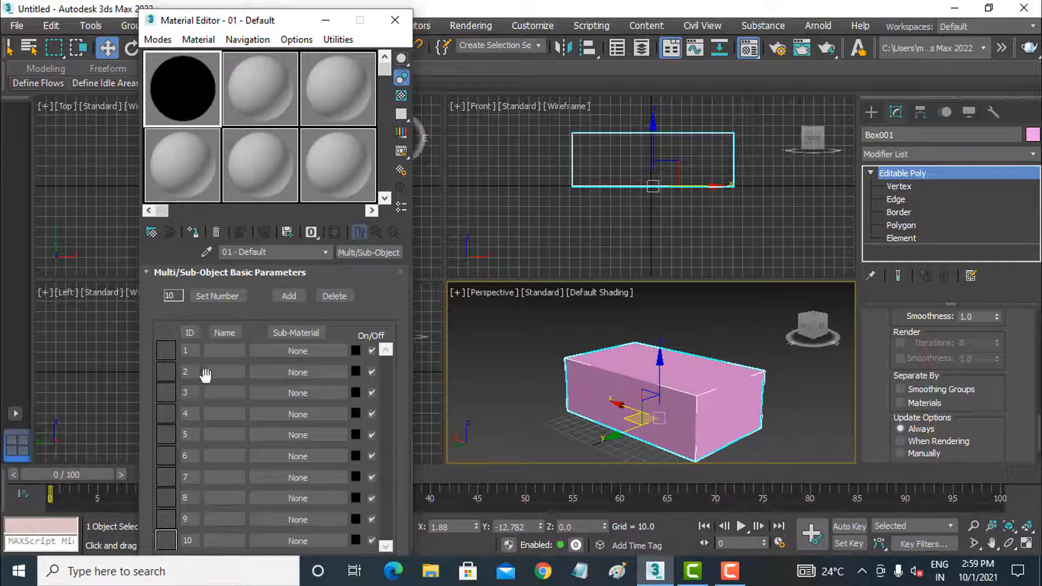
pyautogui.click(217, 295)
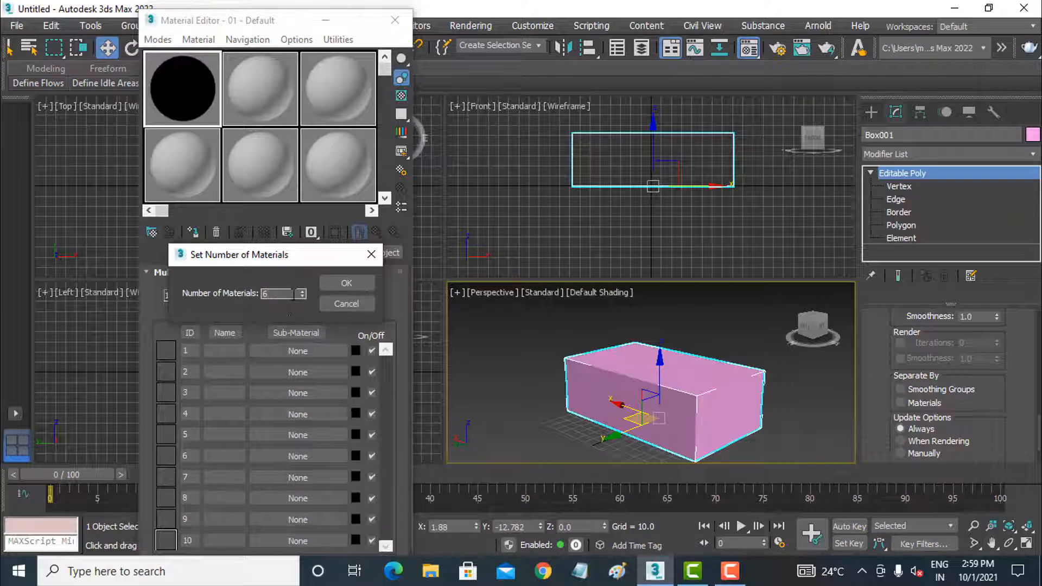
pyautogui.write('6')
pyautogui.click(345, 283)
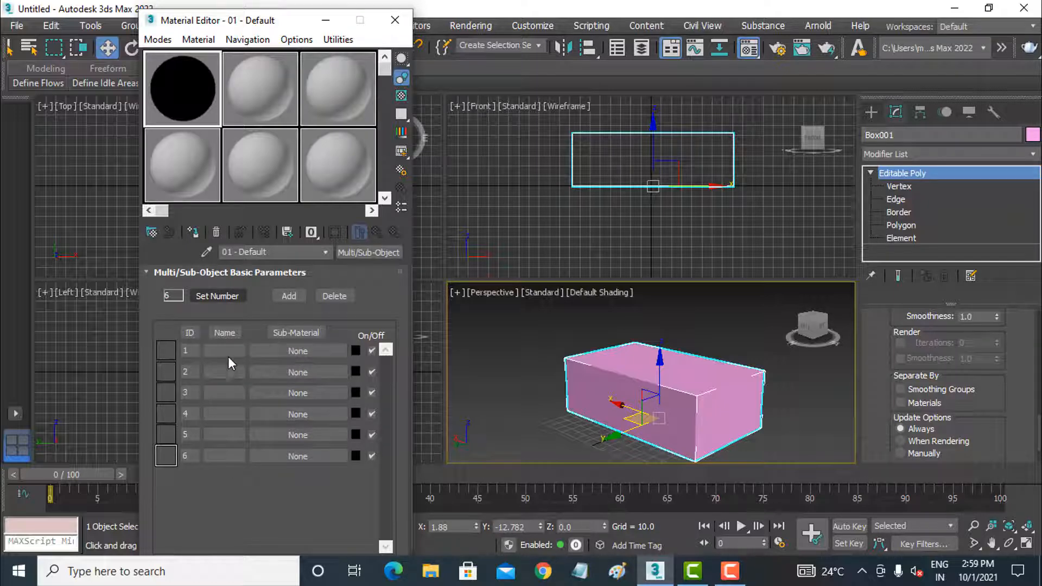
# Step: Give sub-material ID 1 a Physical Material with a Bitmap as its base color map
pyautogui.click(282, 349)
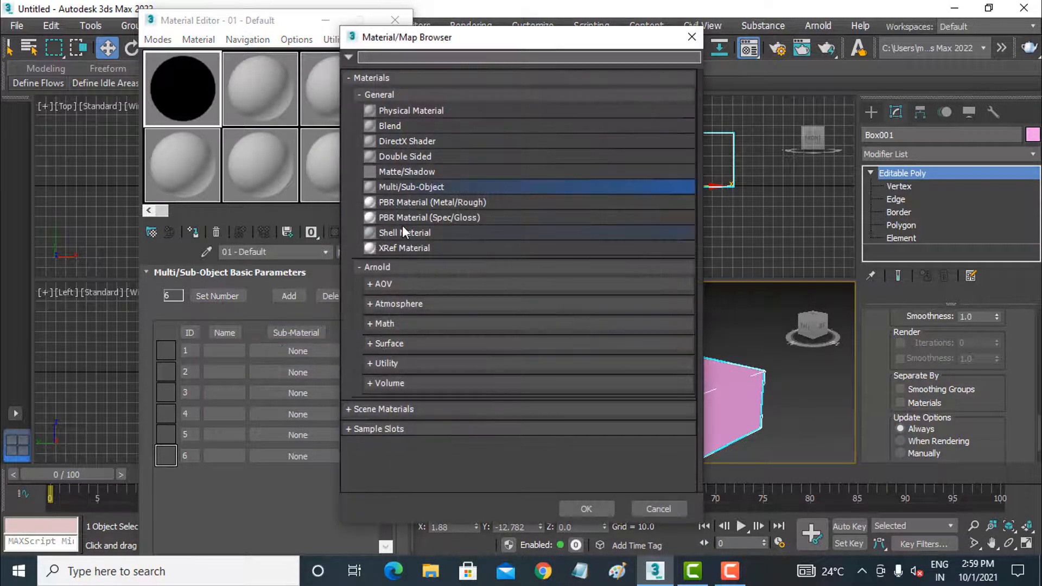
pyautogui.doubleClick(412, 111)
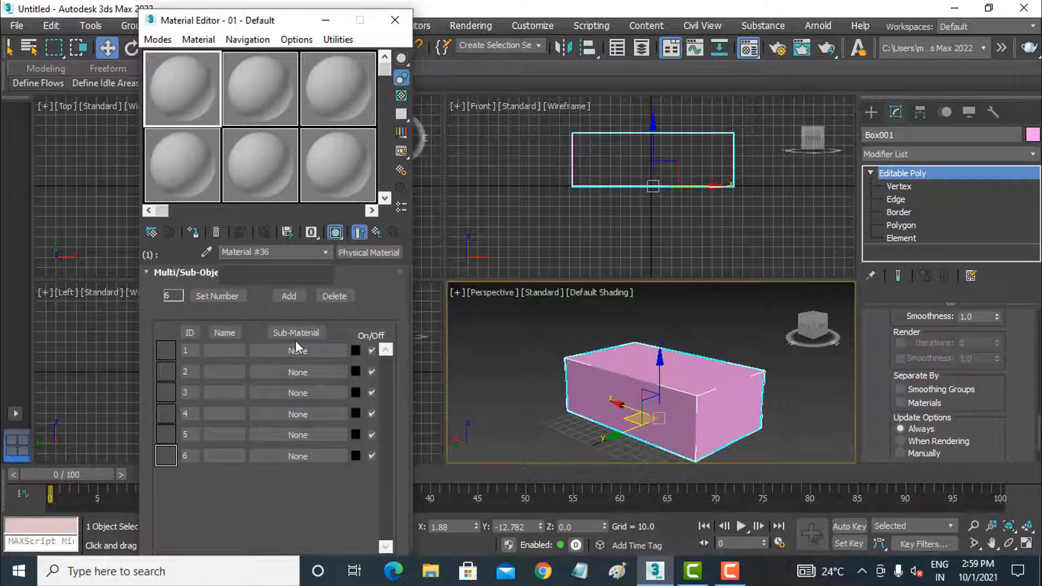
pyautogui.click(264, 427)
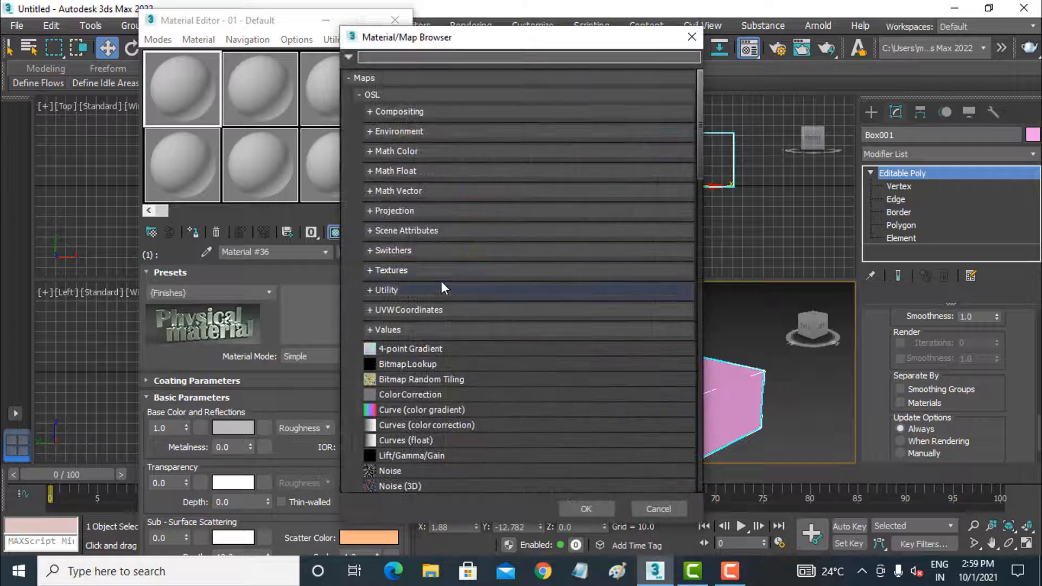
pyautogui.scroll(-3, 443, 401)
pyautogui.scroll(-3, 445, 398)
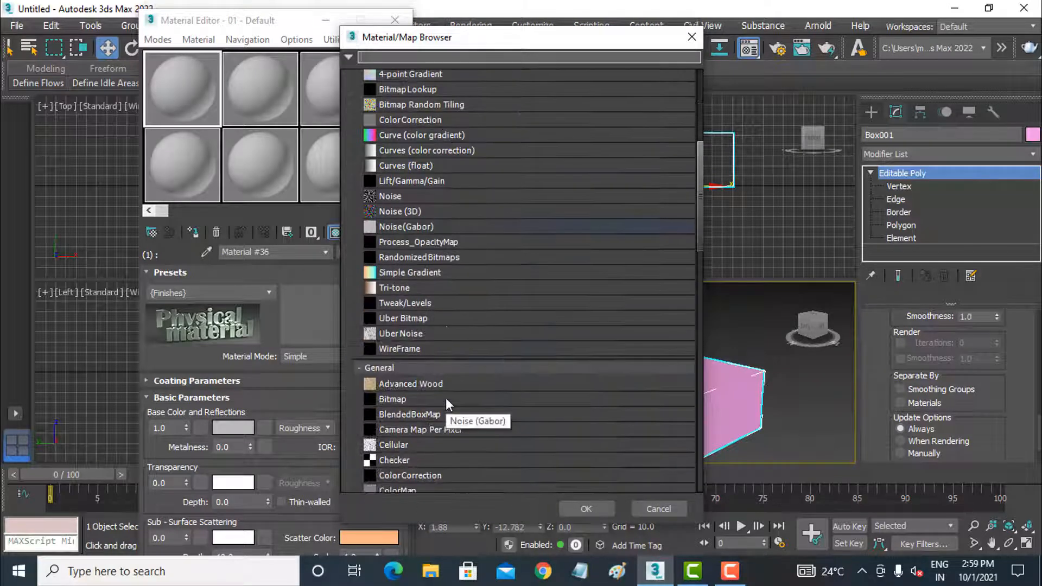
pyautogui.doubleClick(428, 398)
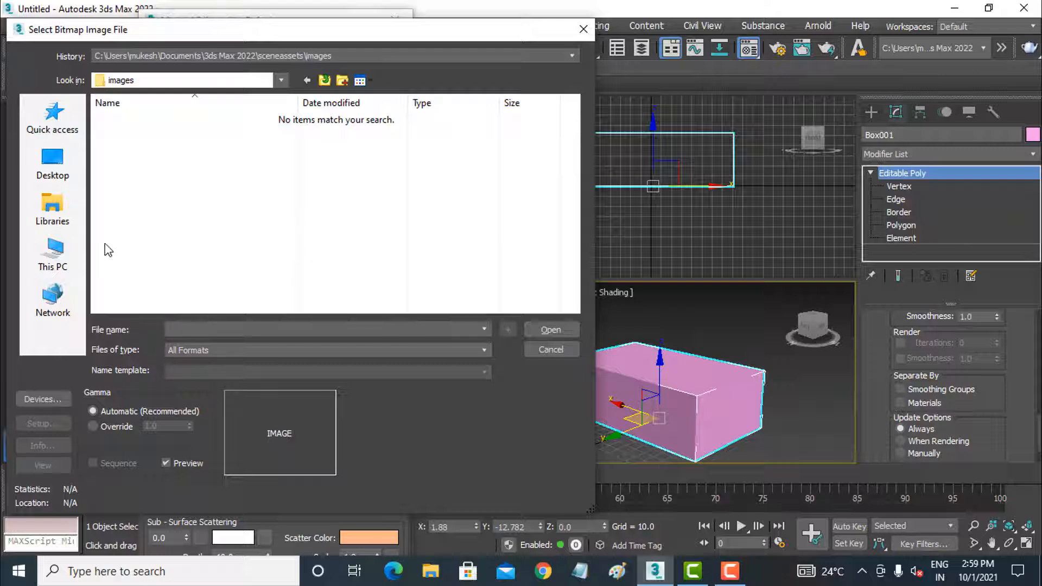
# Step: Load the orange sunset-over-sea image from E:\BG\Textures as the bitmap and go back up to the Multi/Sub-Object parameters
pyautogui.click(56, 256)
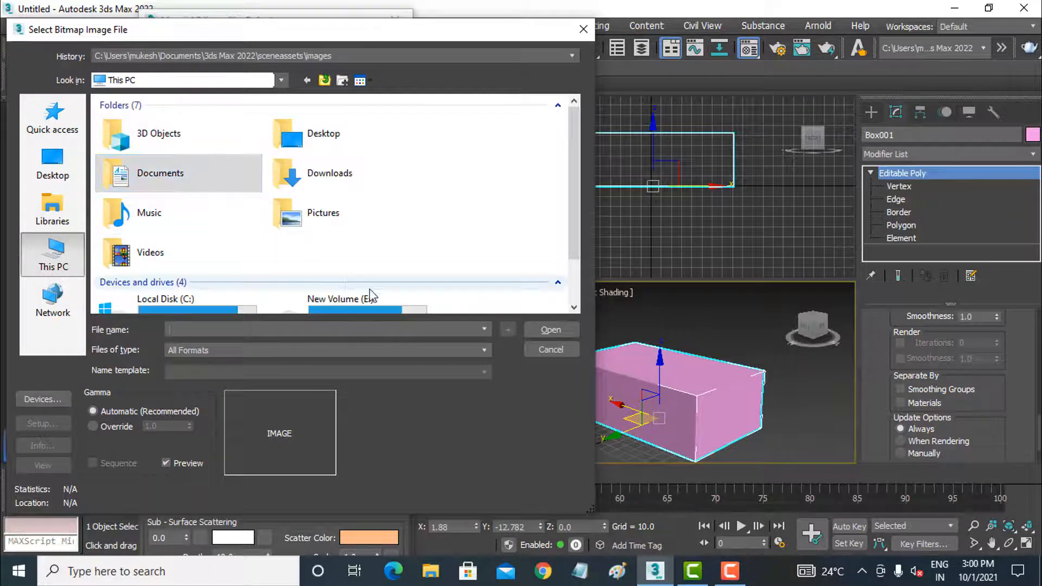
pyautogui.doubleClick(371, 297)
pyautogui.doubleClick(140, 117)
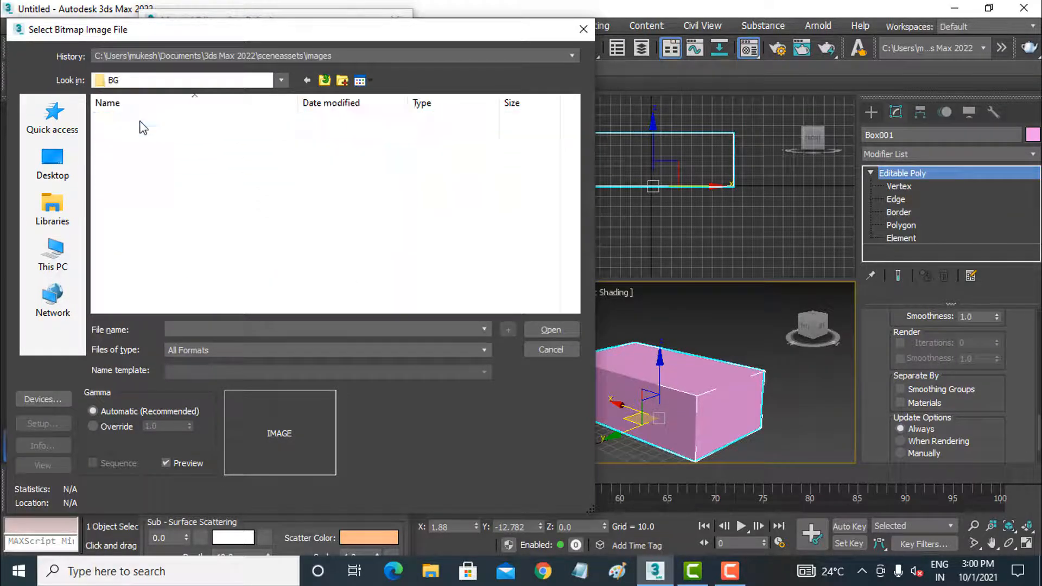
pyautogui.doubleClick(142, 115)
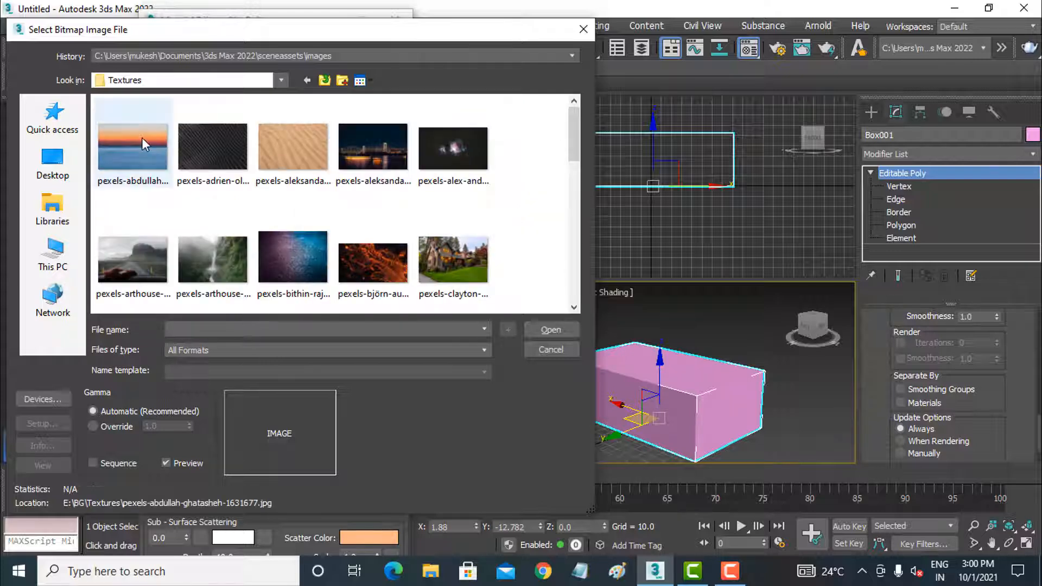
pyautogui.doubleClick(143, 144)
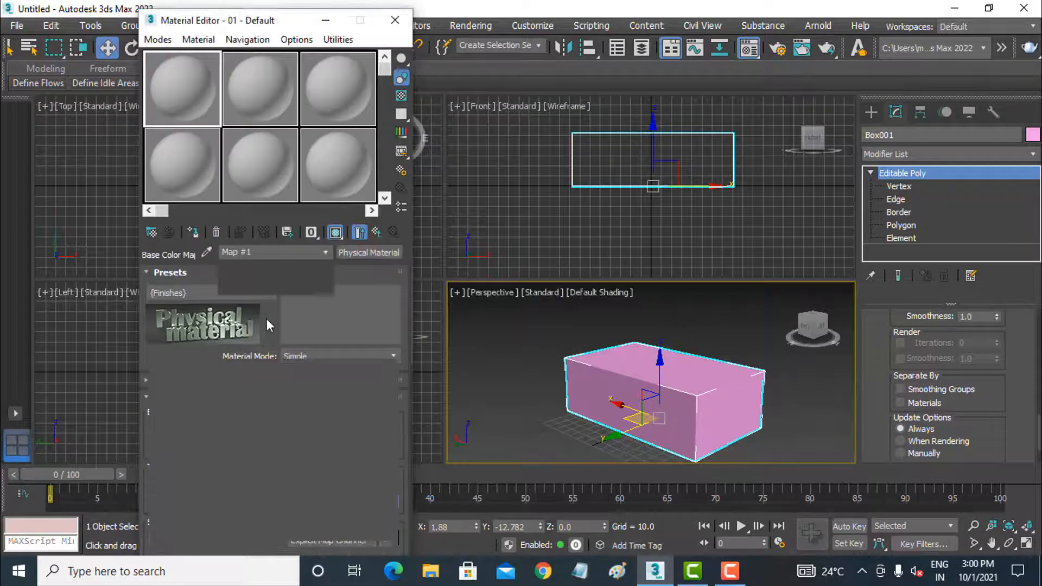
pyautogui.click(378, 232)
pyautogui.click(379, 233)
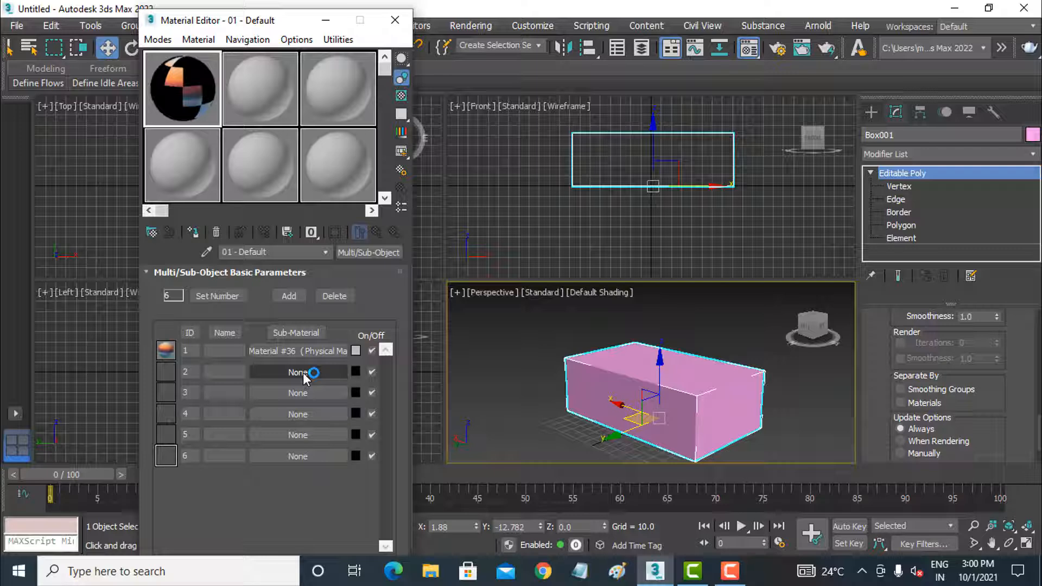
# Step: Give sub-material ID 2 a Physical Material with the black wavy-line image from E:\BG\Textures as its base color bitmap, and return to the Multi/Sub-Object parameters
pyautogui.click(303, 372)
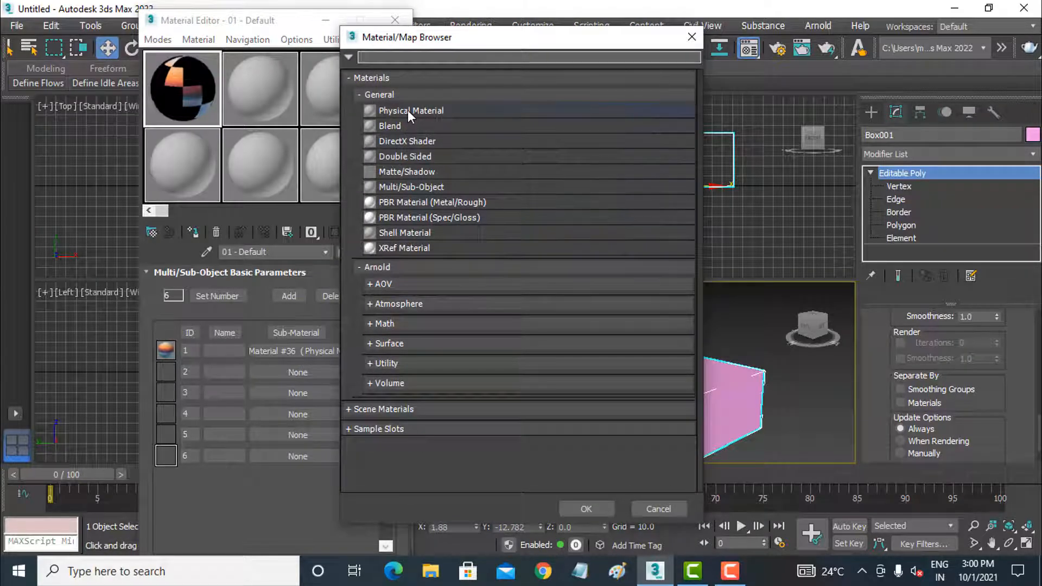
pyautogui.doubleClick(408, 110)
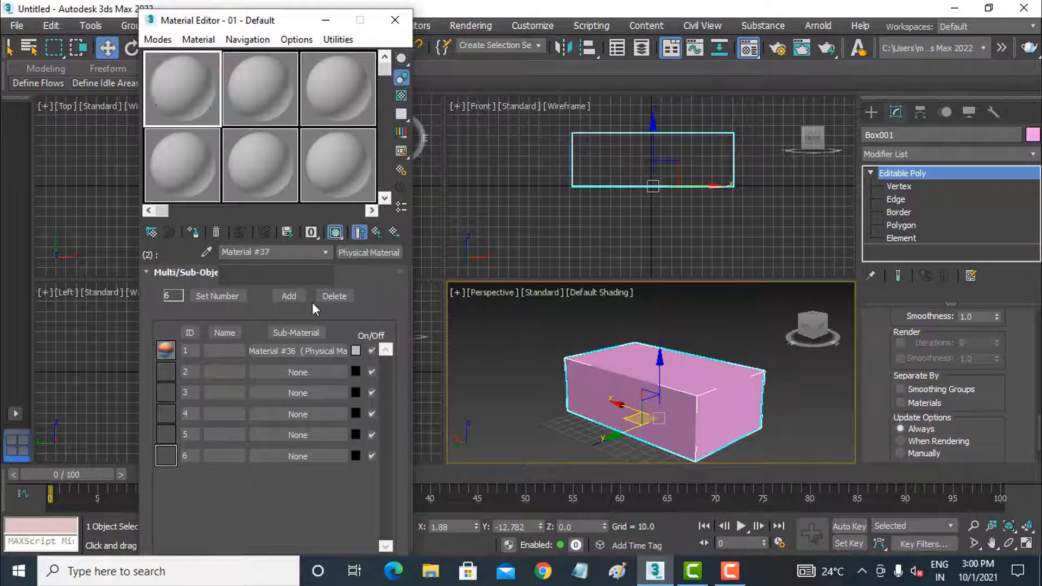
pyautogui.click(269, 425)
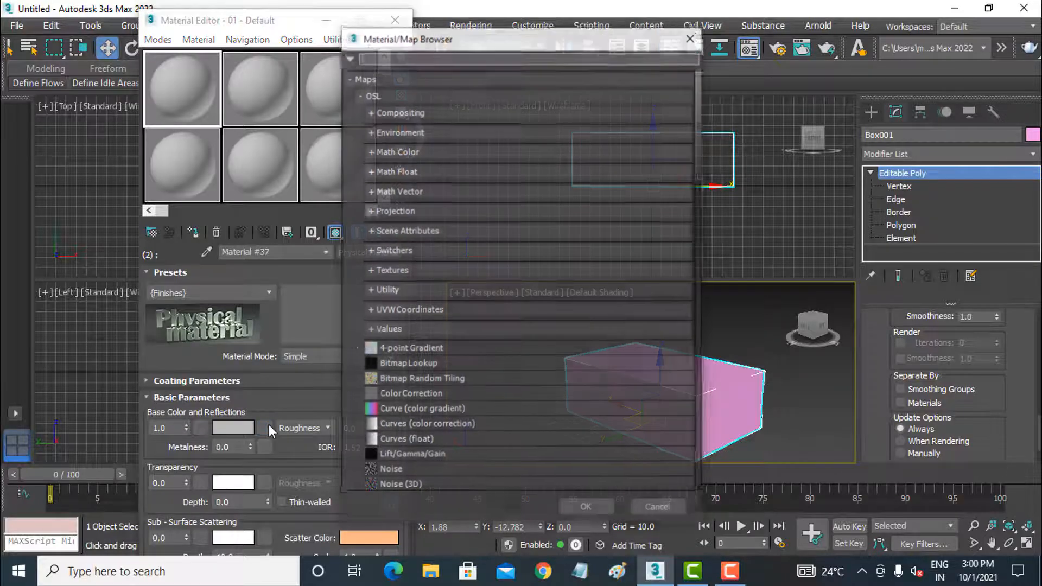
pyautogui.scroll(-5, 429, 383)
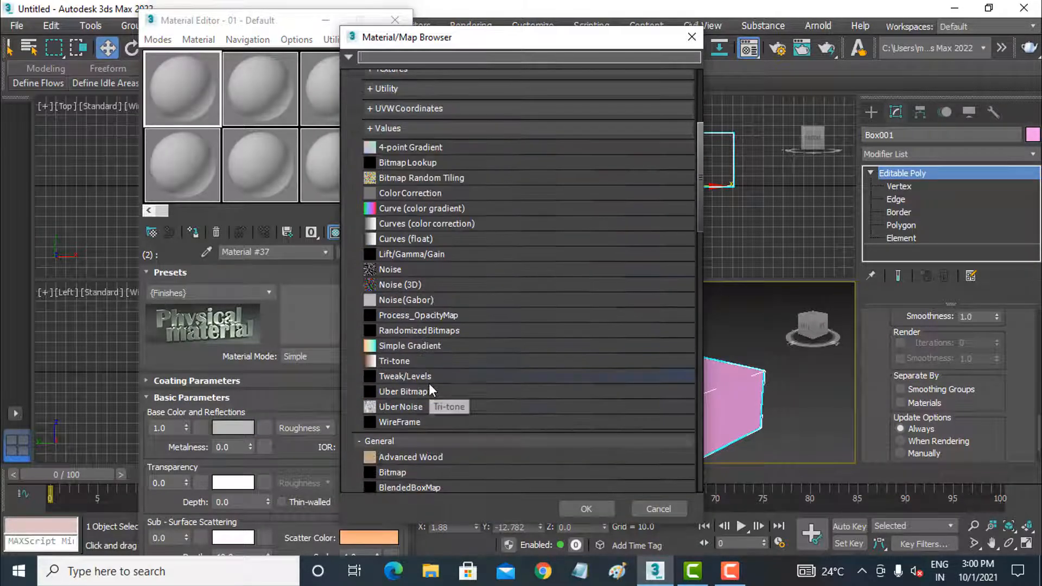
pyautogui.scroll(-2, 429, 383)
pyautogui.doubleClick(425, 377)
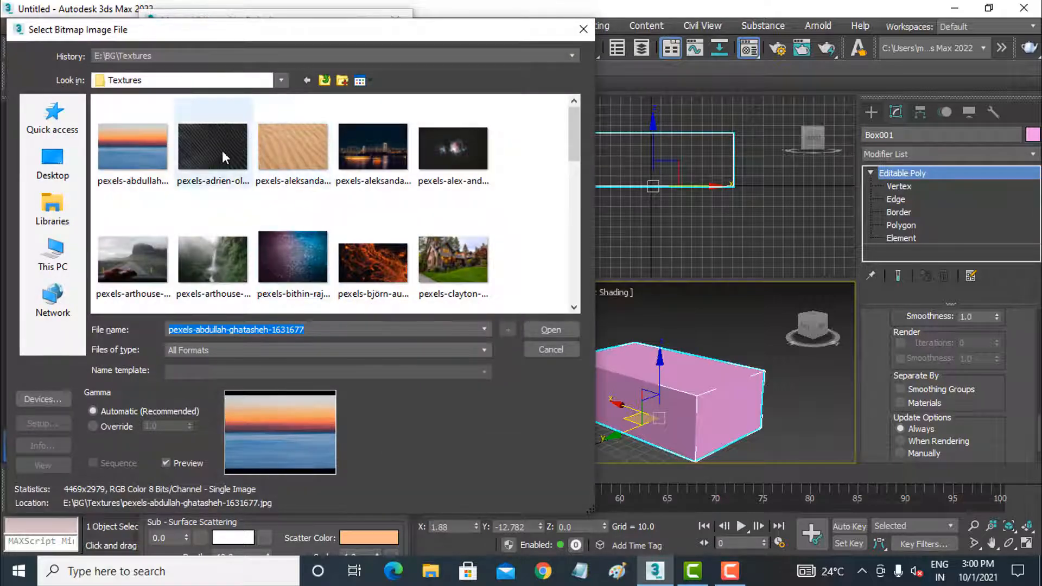
pyautogui.doubleClick(225, 157)
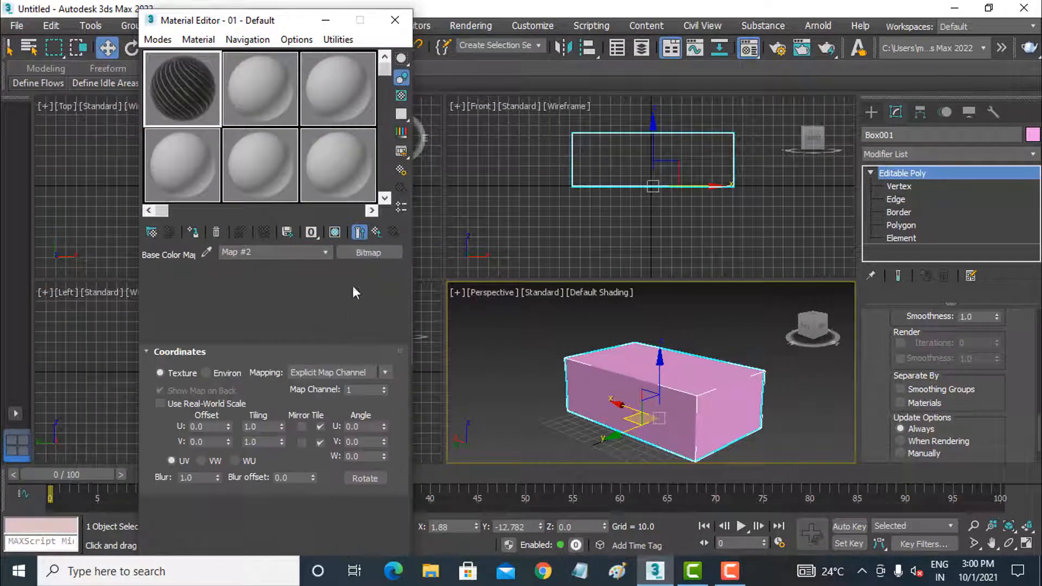
pyautogui.click(375, 235)
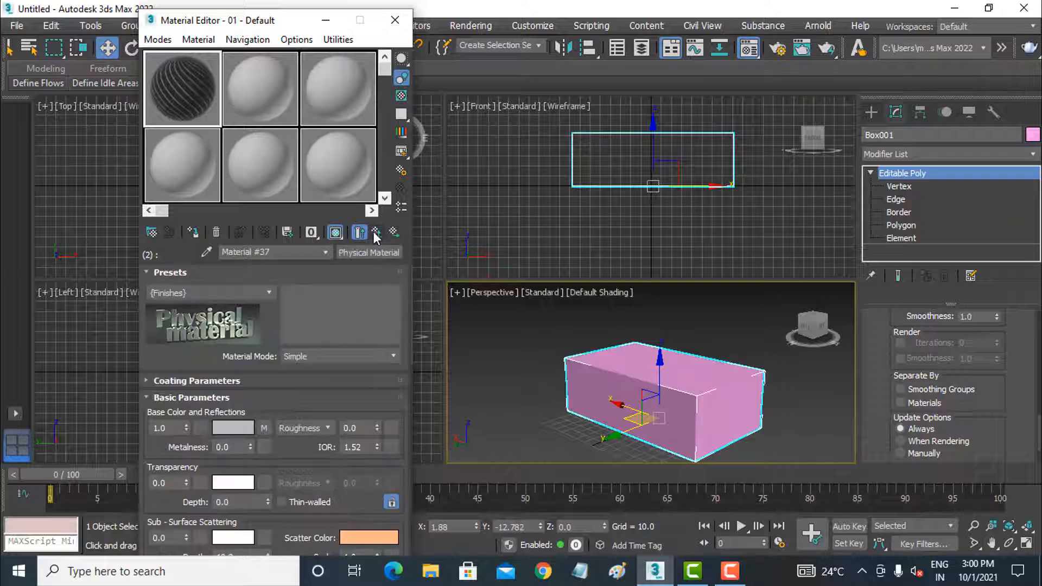
pyautogui.click(374, 235)
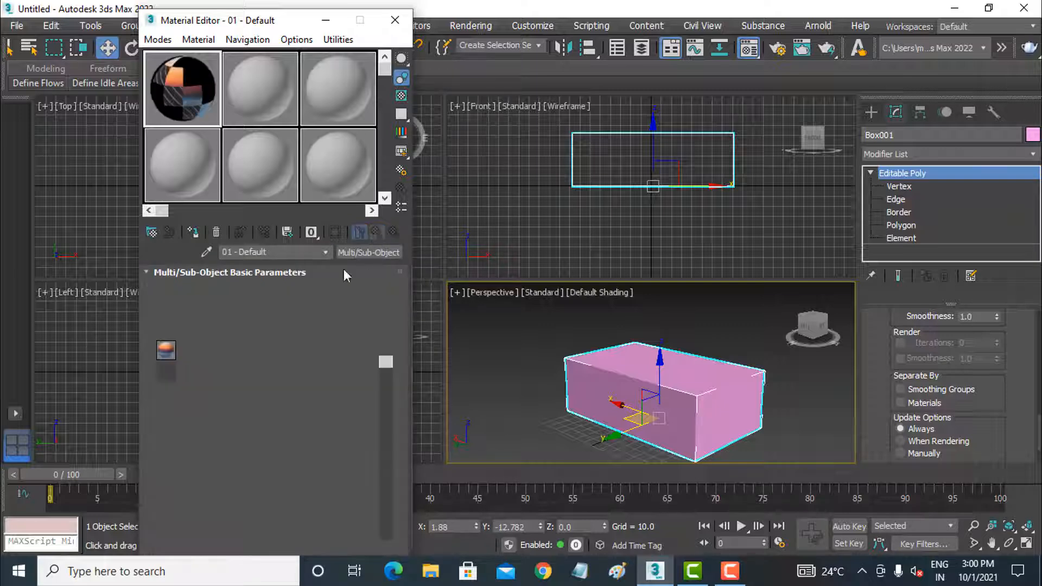
# Step: Give sub-material ID 3 a Physical Material with the rippled sand image as its base color bitmap, and return to the Multi/Sub-Object parameters
pyautogui.click(281, 391)
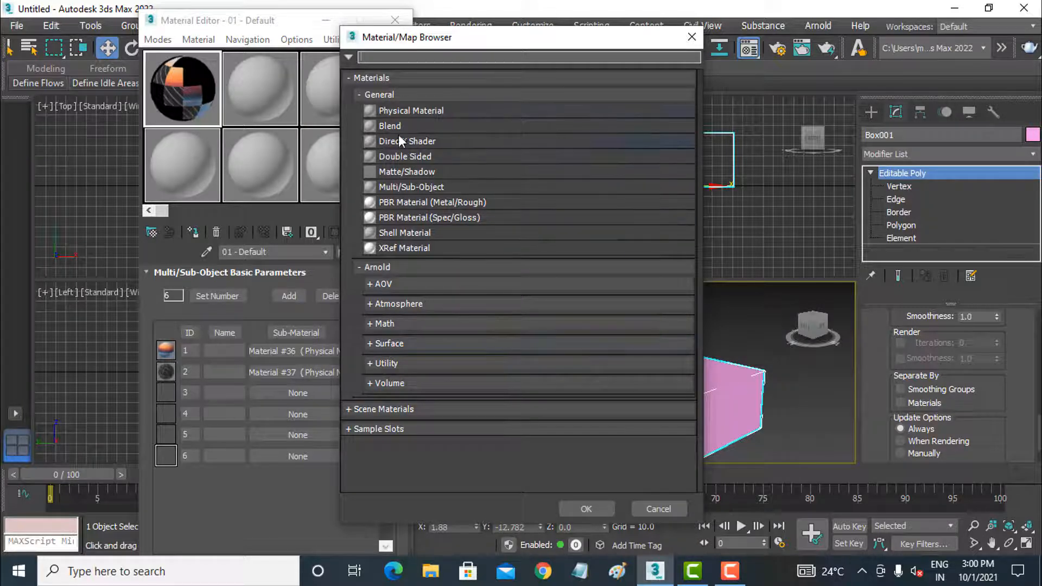
pyautogui.doubleClick(399, 111)
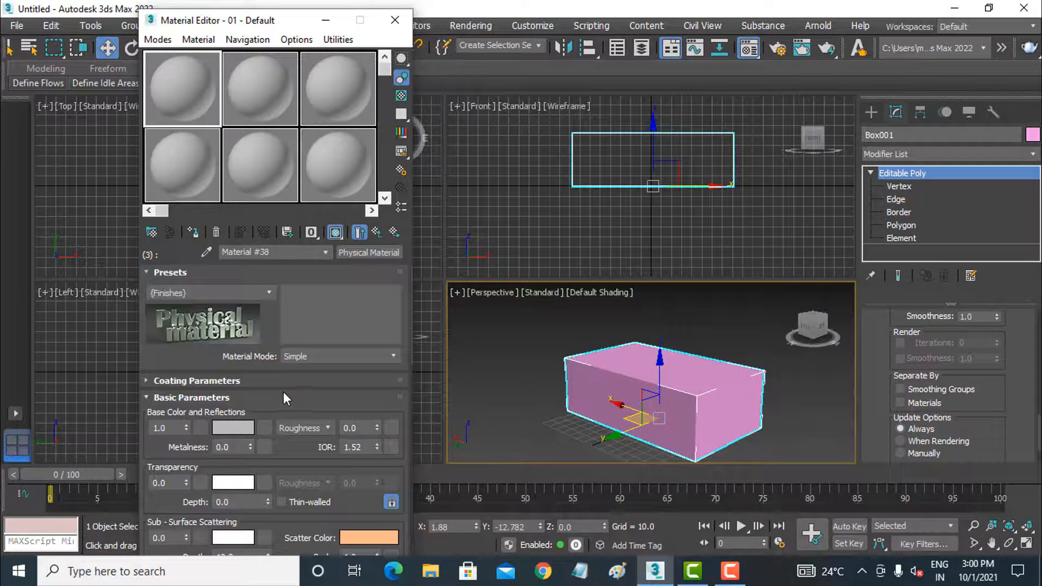
pyautogui.click(265, 426)
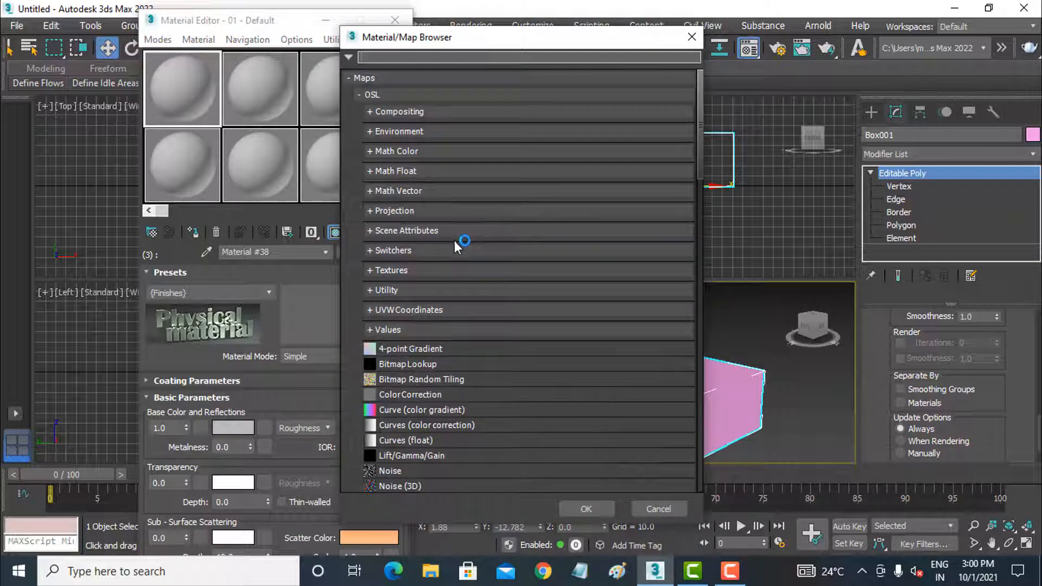
pyautogui.scroll(-6, 428, 390)
pyautogui.doubleClick(425, 383)
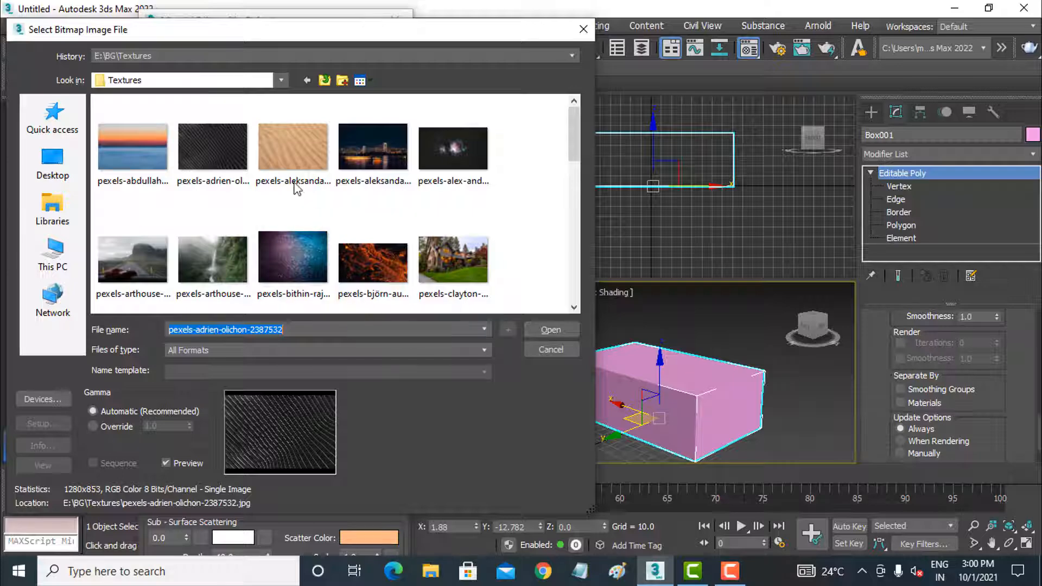
pyautogui.doubleClick(294, 183)
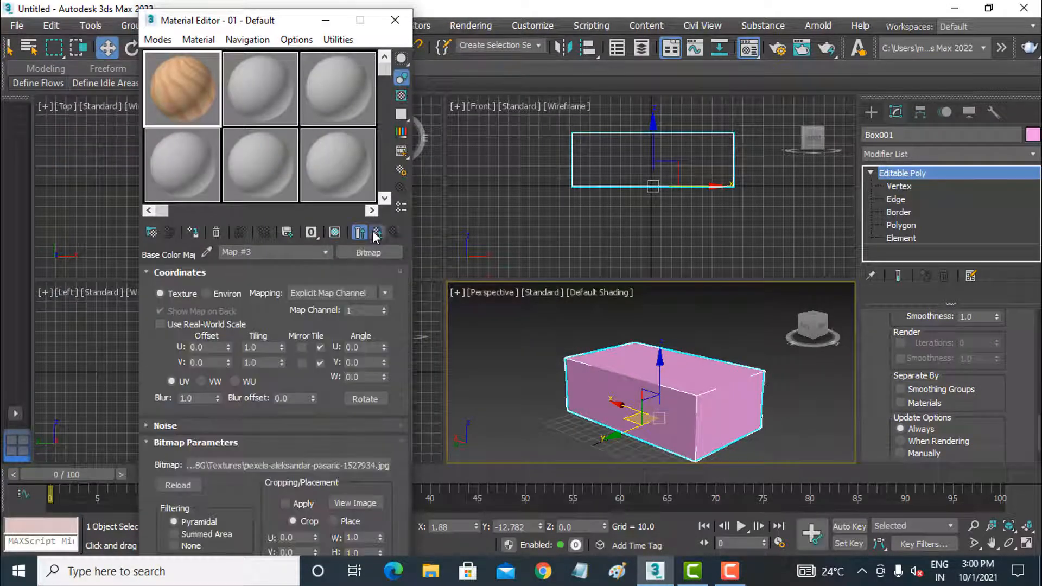
pyautogui.click(376, 233)
pyautogui.click(376, 233)
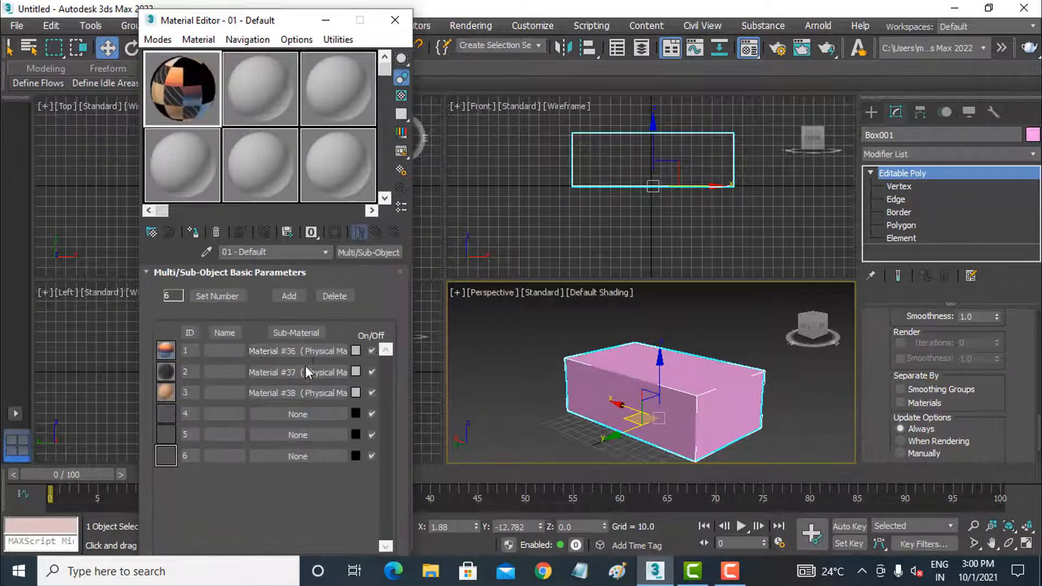
# Step: Give sub-material ID 4 a Physical Material with the OSL Noise map as its base color map, and return to the Multi/Sub-Object parameters
pyautogui.click(296, 414)
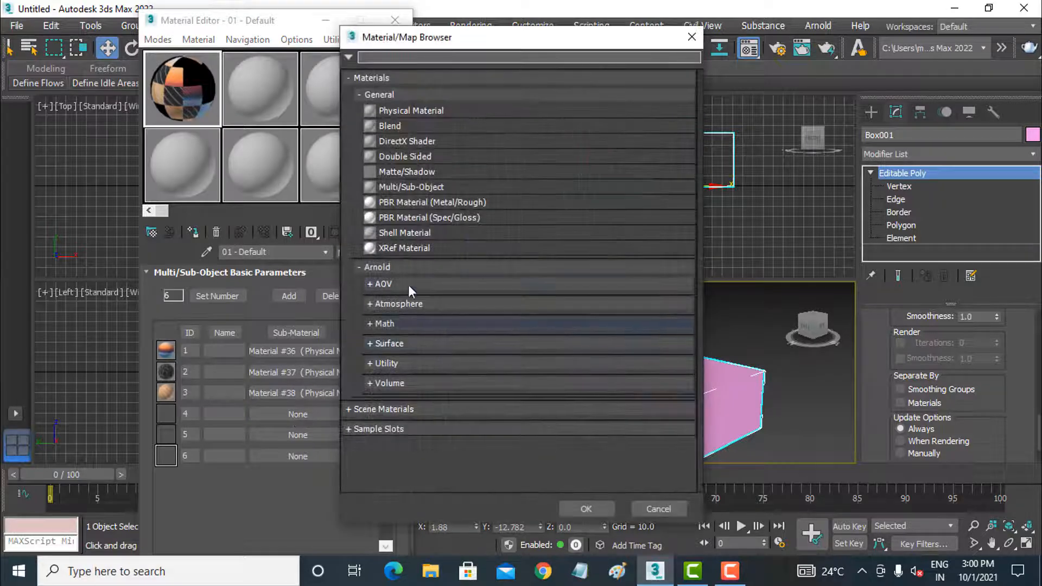
pyautogui.doubleClick(417, 114)
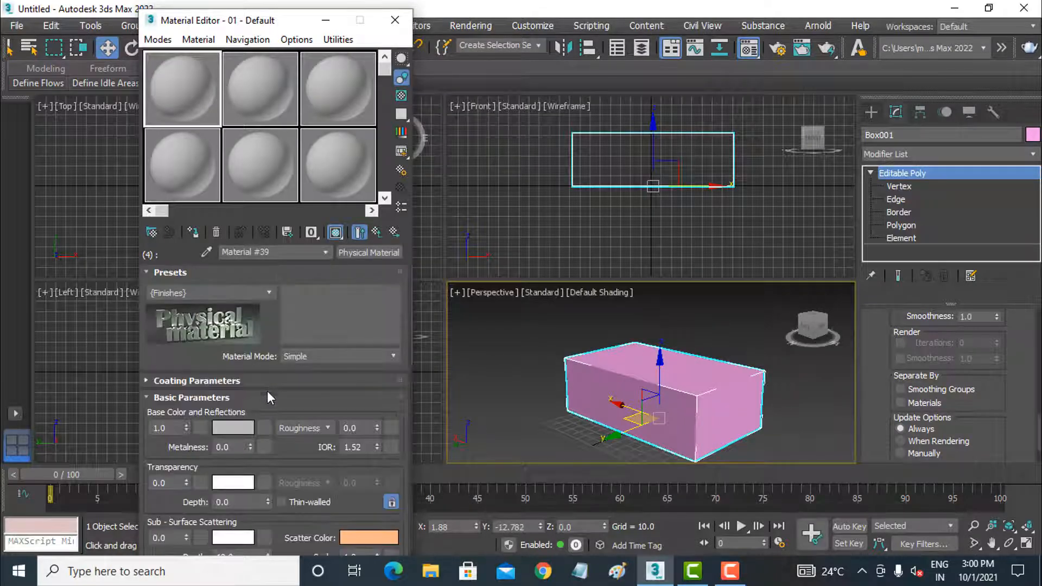
pyautogui.click(266, 427)
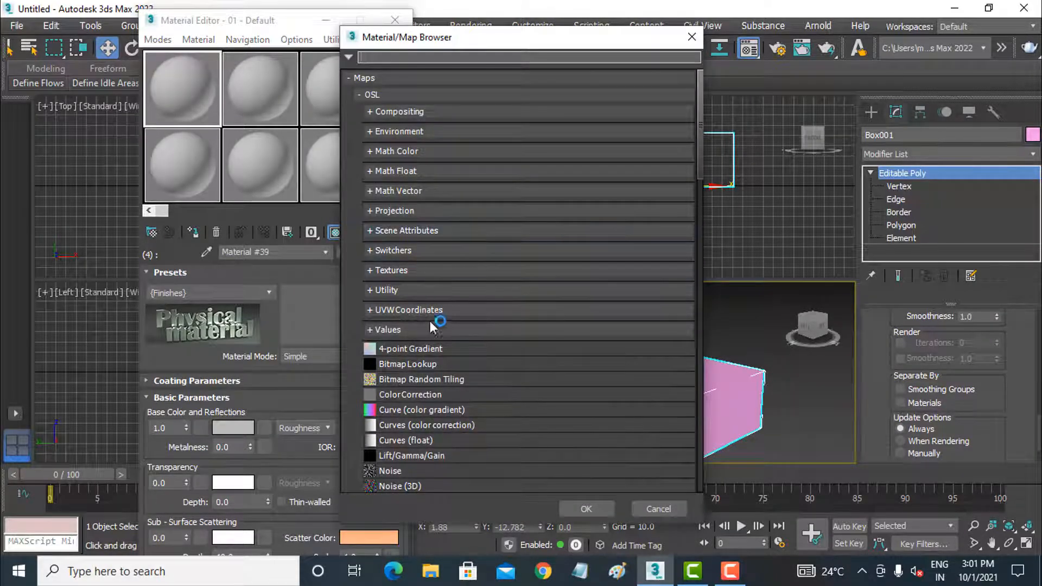
pyautogui.scroll(-4, 408, 382)
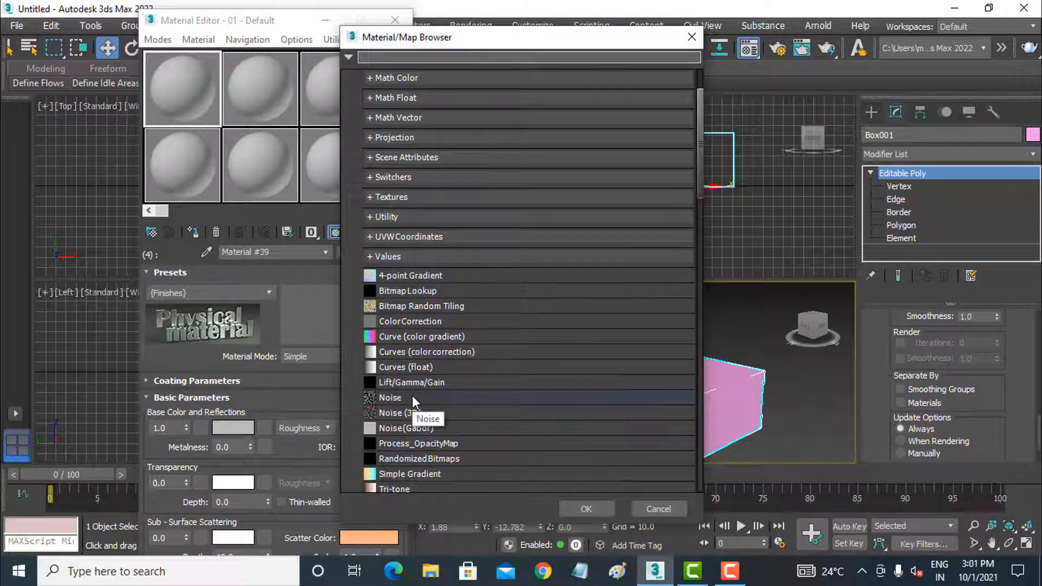
pyautogui.doubleClick(411, 395)
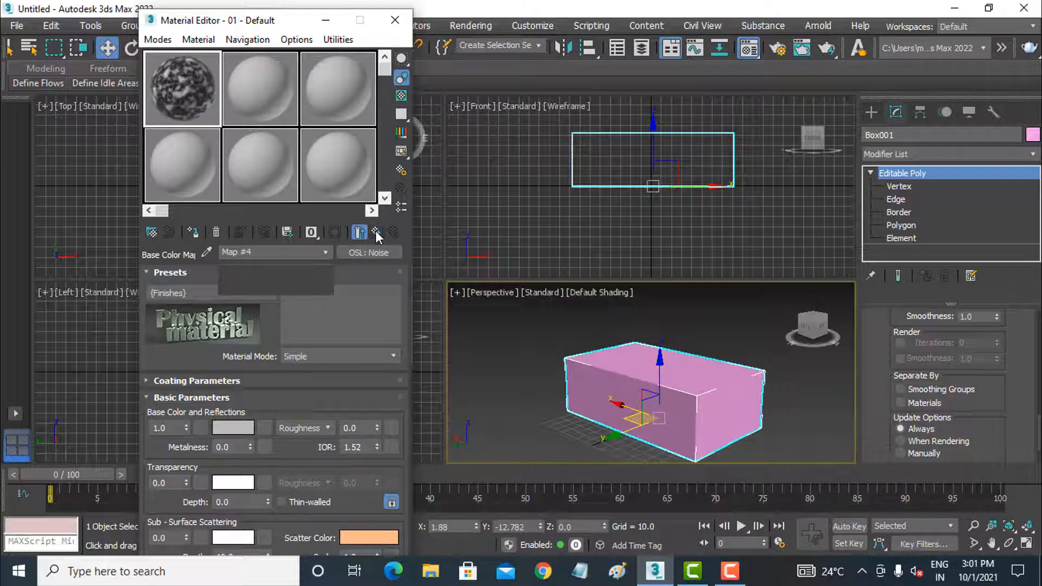
pyautogui.click(377, 234)
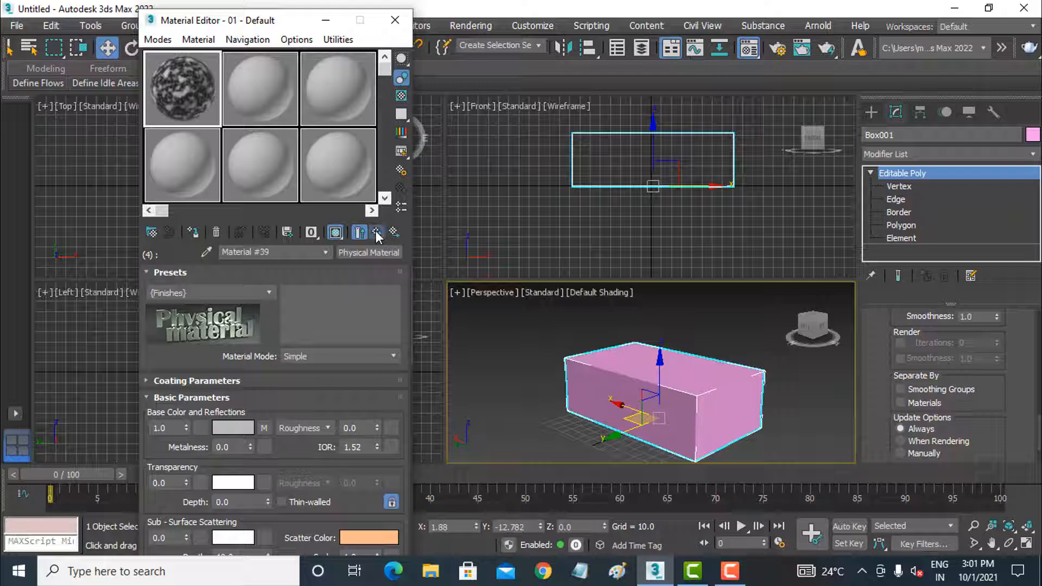
pyautogui.click(377, 233)
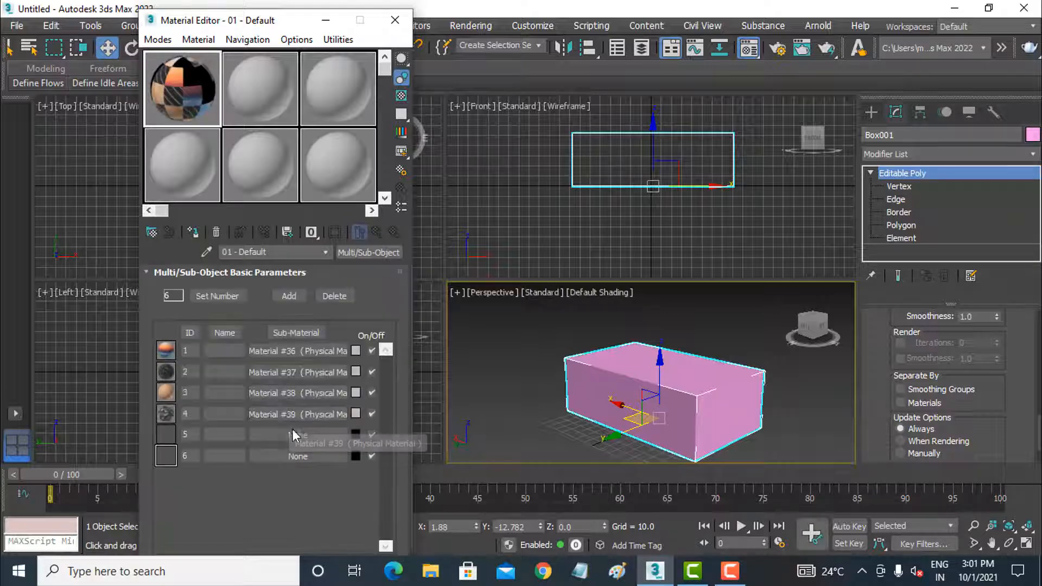
# Step: Give sub-material ID 5 a Physical Material with the night-time bridge image as its base color bitmap, and return to the Multi/Sub-Object parameters
pyautogui.click(293, 435)
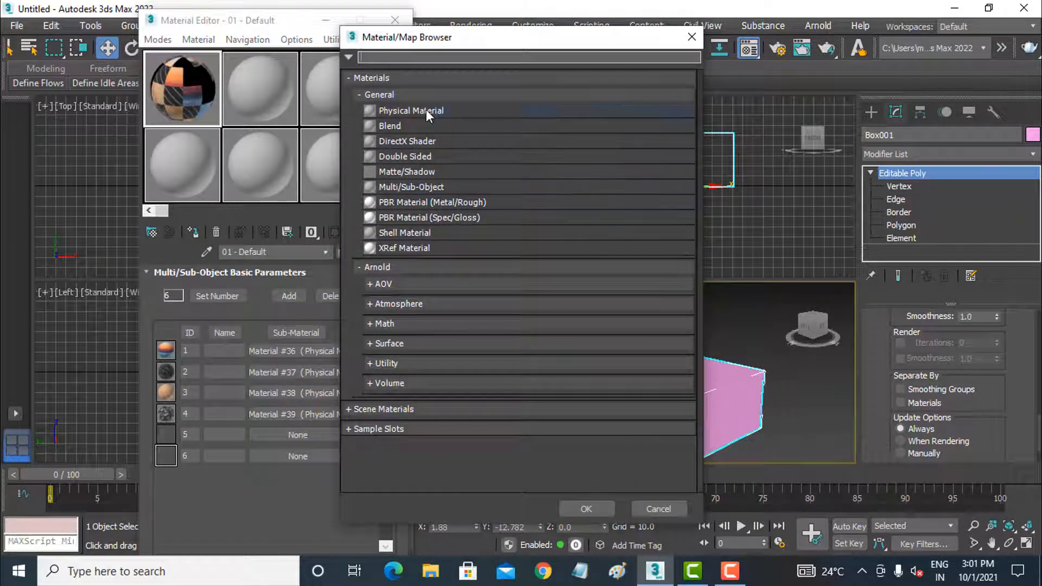
pyautogui.doubleClick(426, 110)
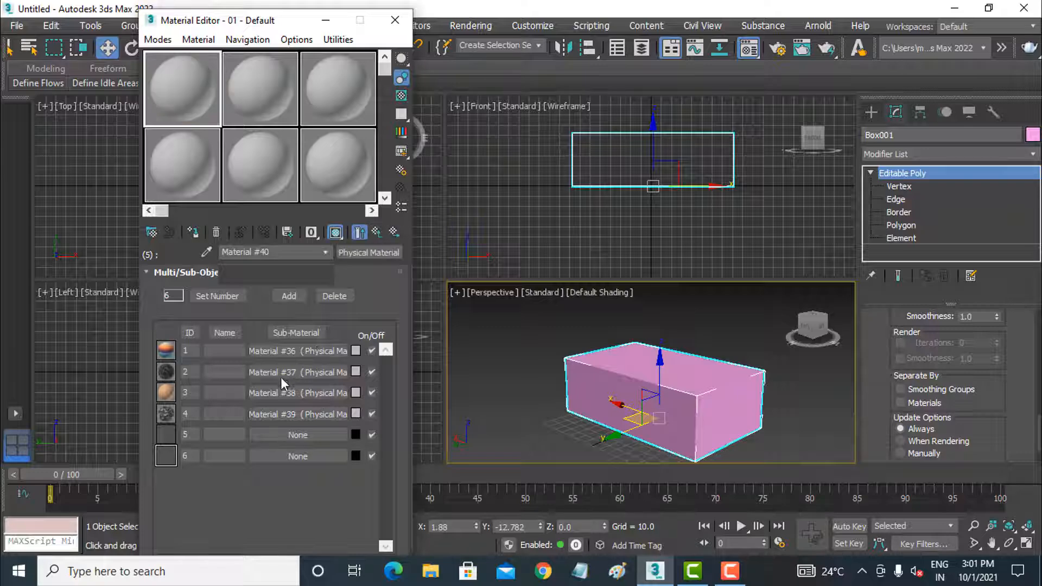
pyautogui.click(267, 426)
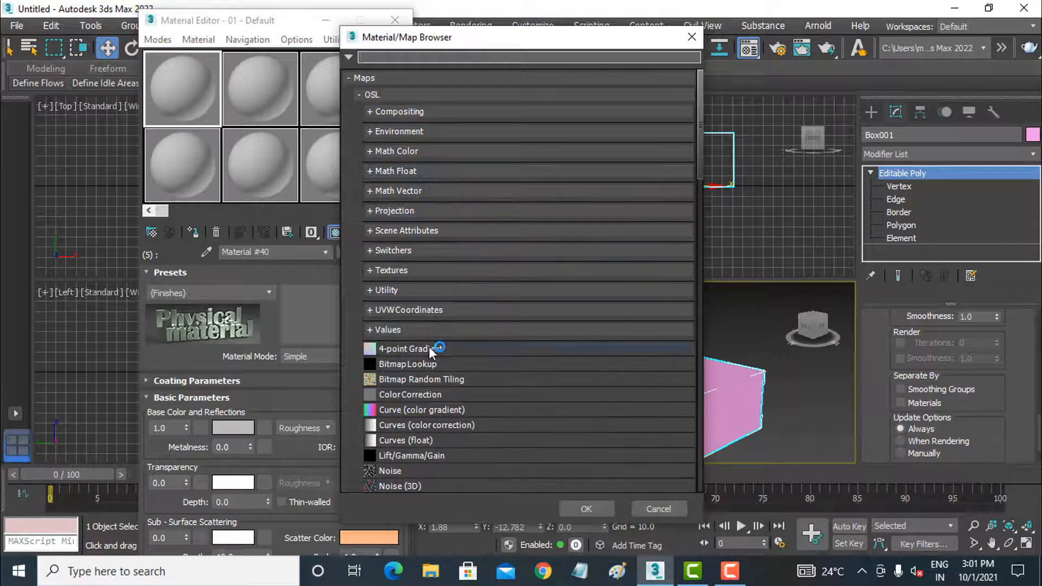
pyautogui.scroll(-5, 428, 347)
pyautogui.scroll(-1, 437, 337)
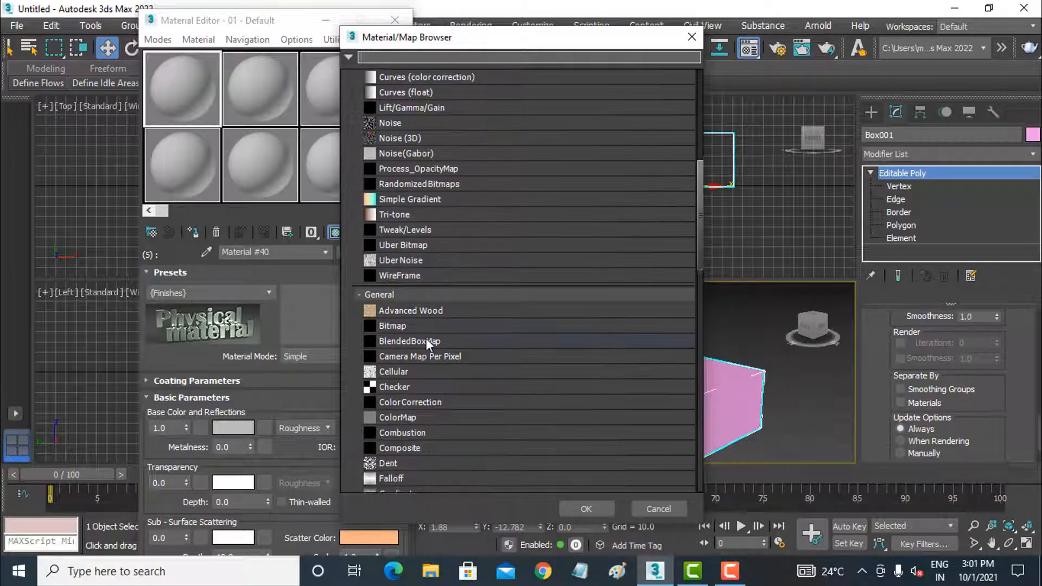
pyautogui.click(423, 328)
pyautogui.doubleClick(422, 329)
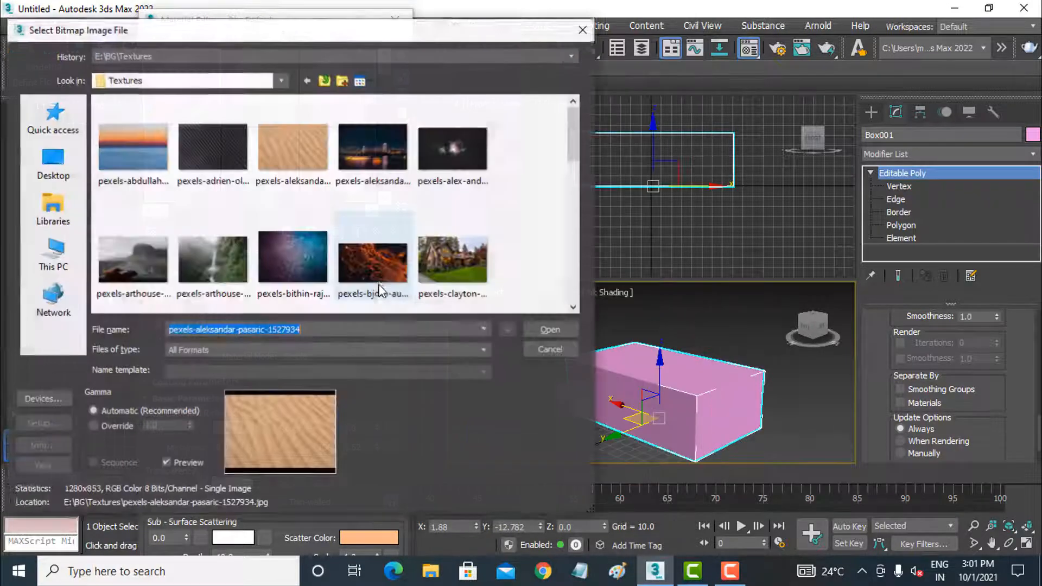
pyautogui.doubleClick(384, 168)
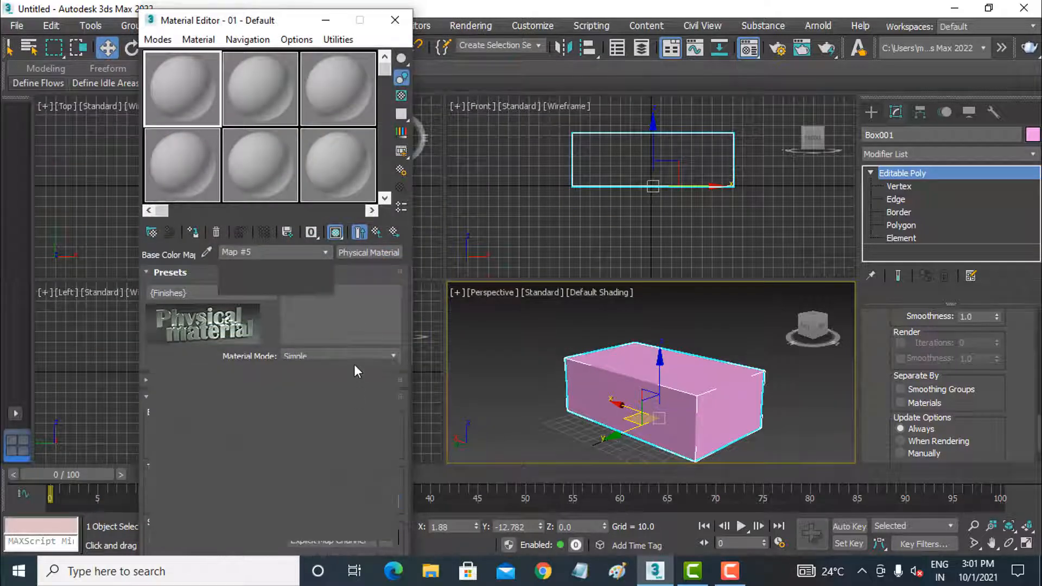
pyautogui.click(376, 234)
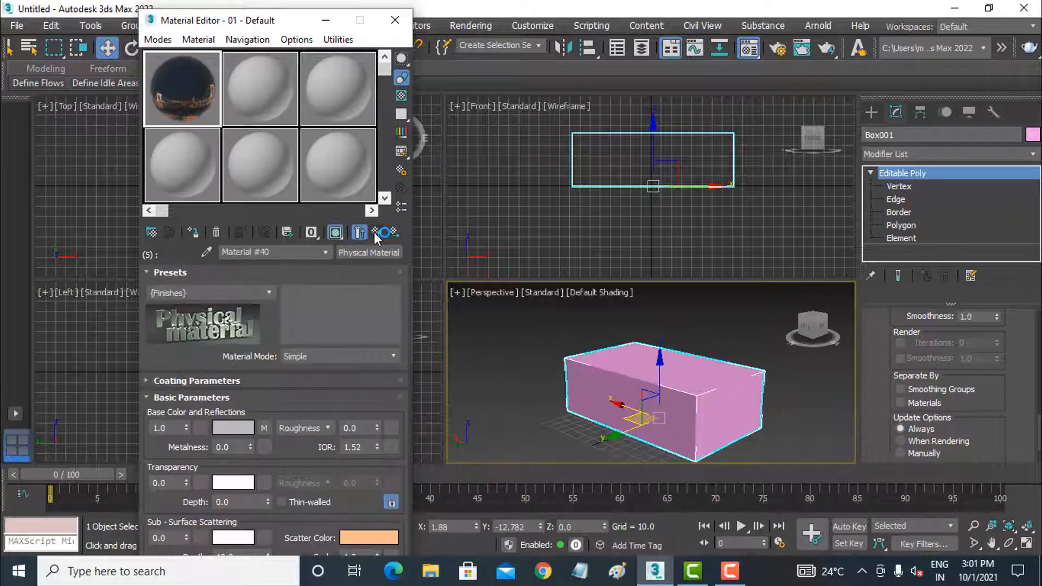
pyautogui.click(376, 237)
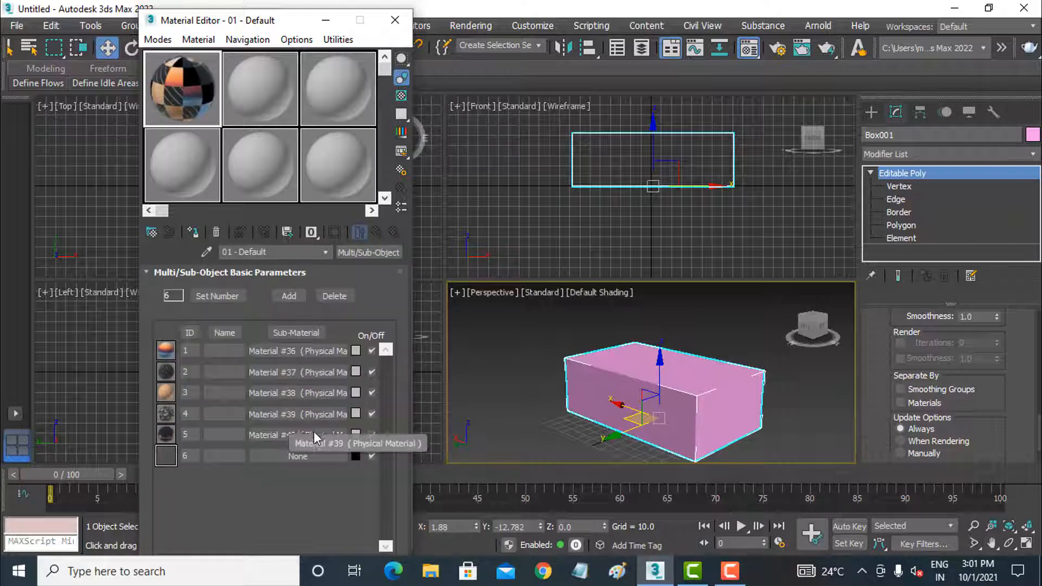
# Step: Give sub-material ID 6 a Physical Material with a blue base color (red 0.0, green 0.043, blue 0.933), and return to the Multi/Sub-Object parameters
pyautogui.click(304, 454)
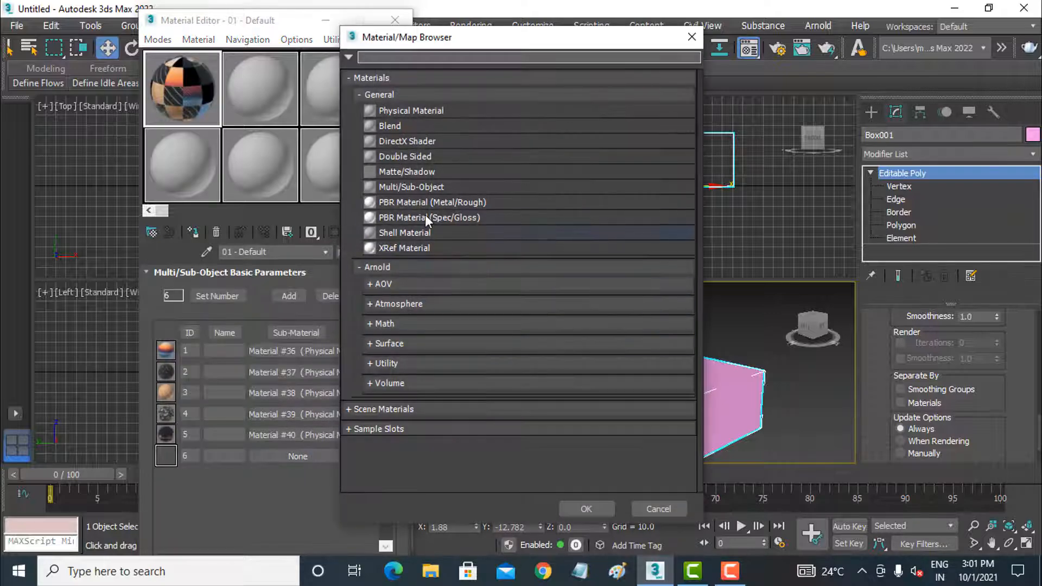
pyautogui.doubleClick(412, 111)
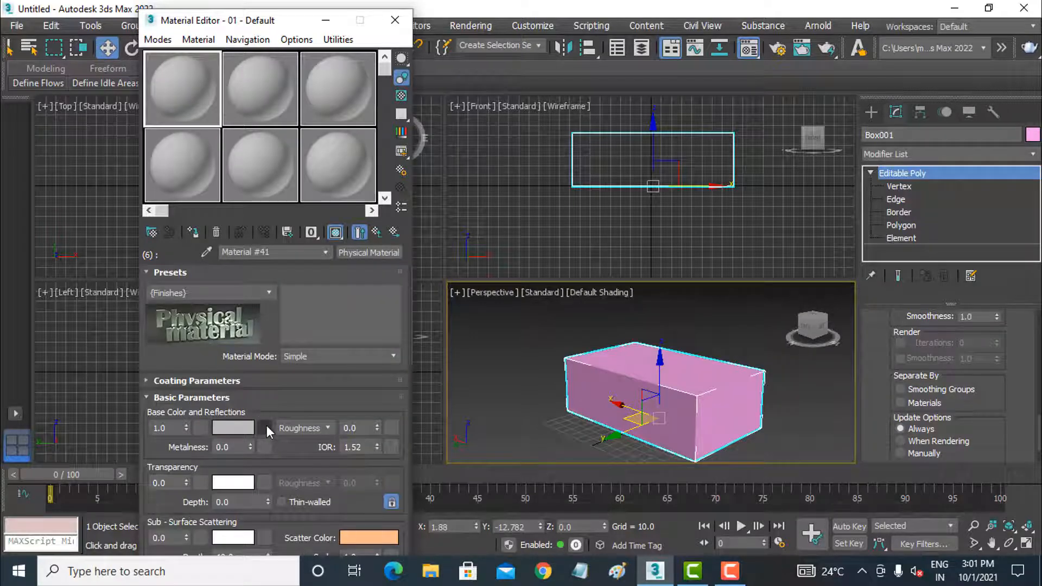
pyautogui.click(244, 426)
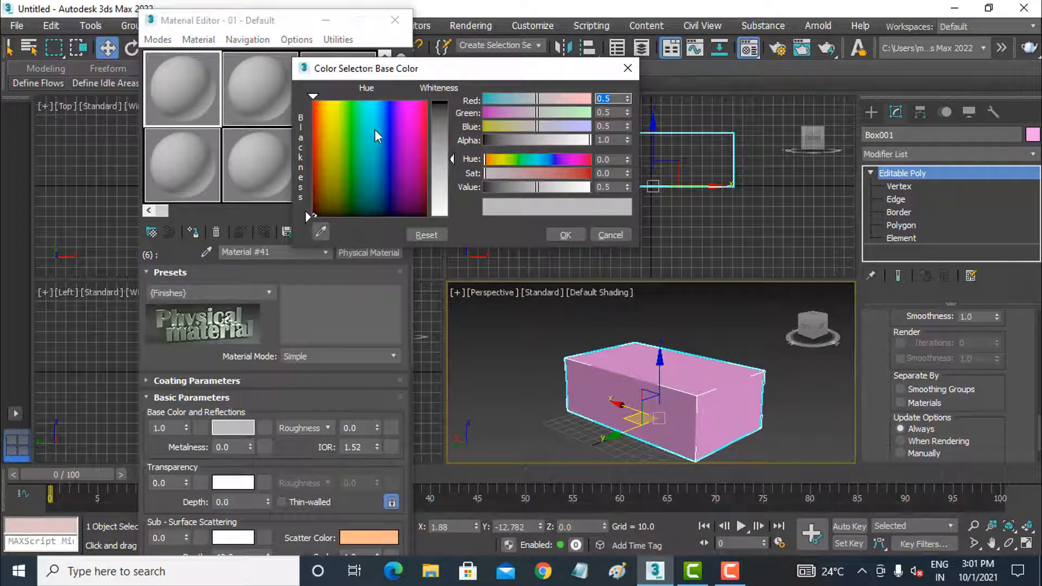
pyautogui.click(389, 108)
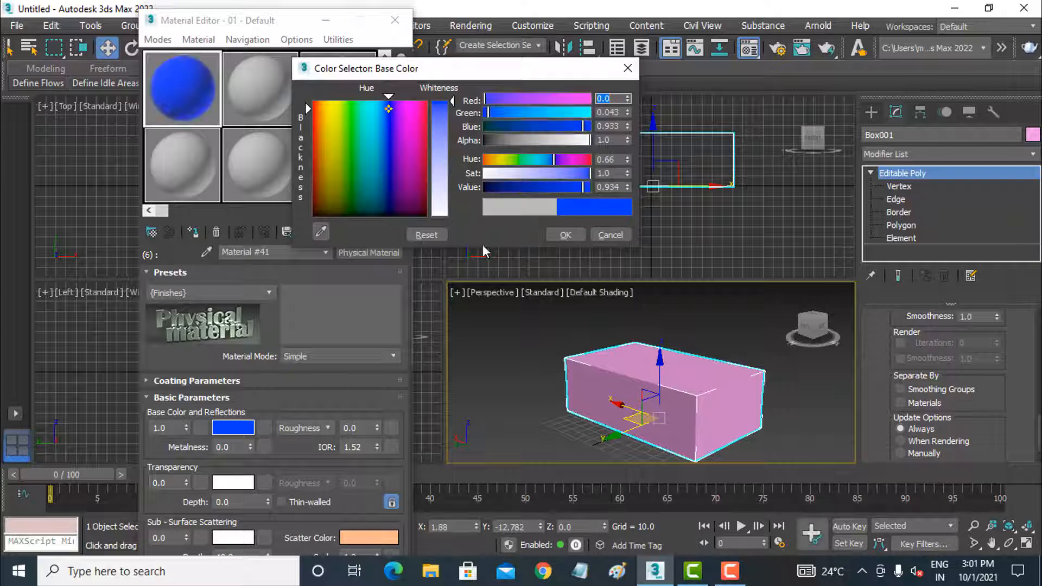
pyautogui.click(566, 235)
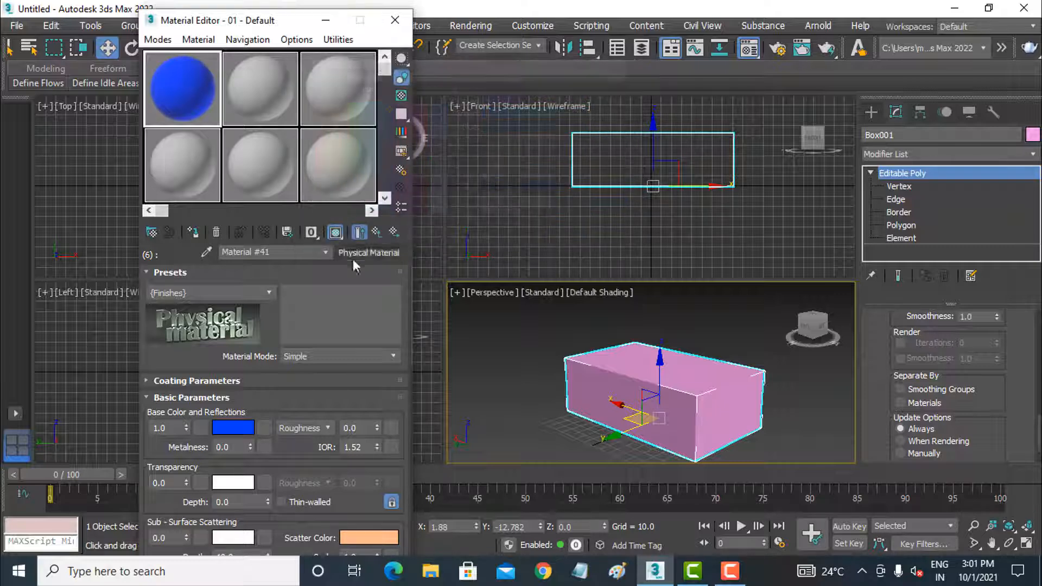
pyautogui.click(382, 233)
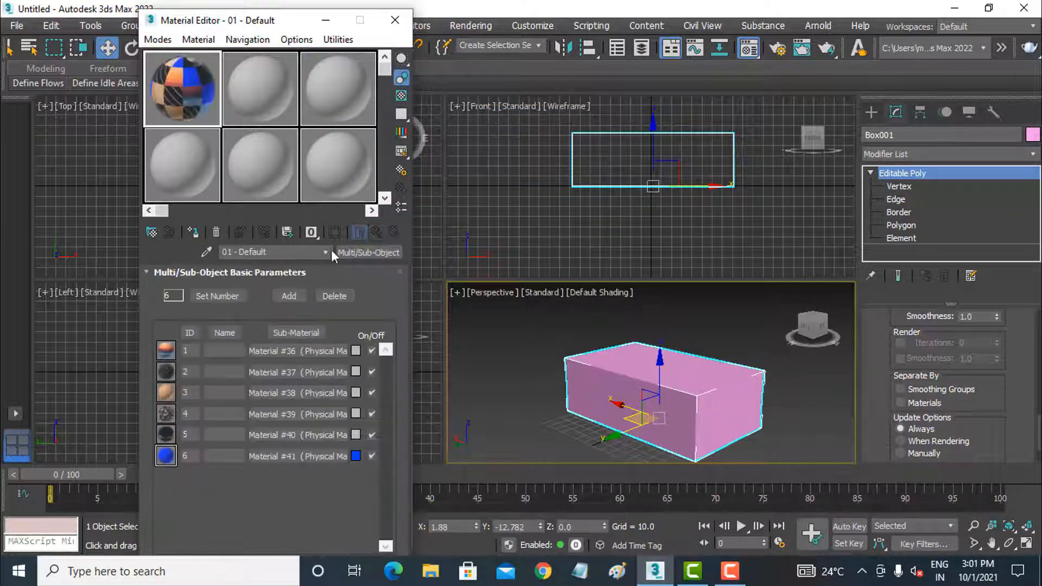
# Step: Assign the six-part Multi/Sub-Object material to the selected box and close the Material Editor
pyautogui.click(195, 234)
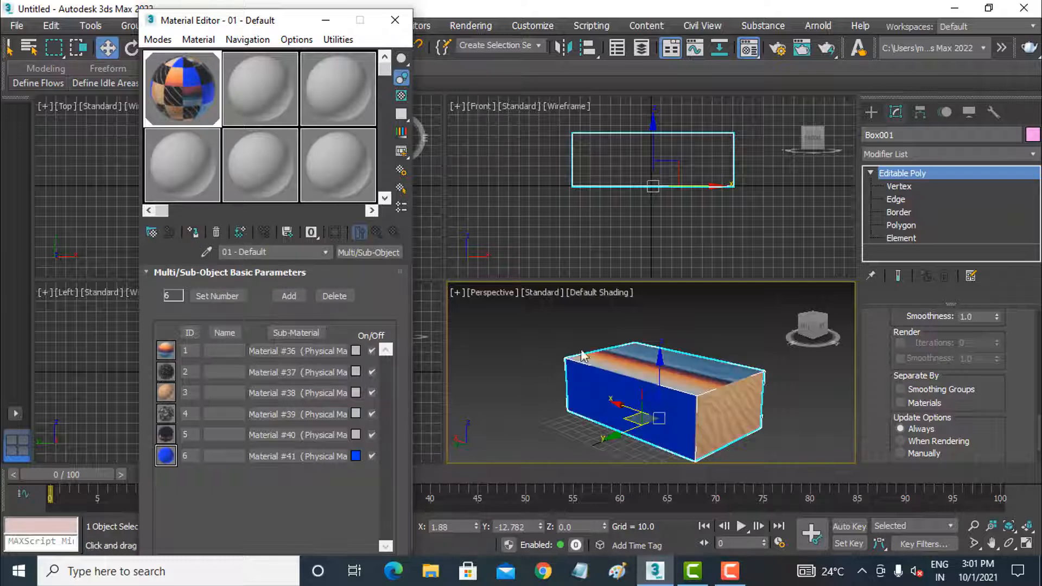
pyautogui.rightClick(659, 365)
pyautogui.click(682, 404)
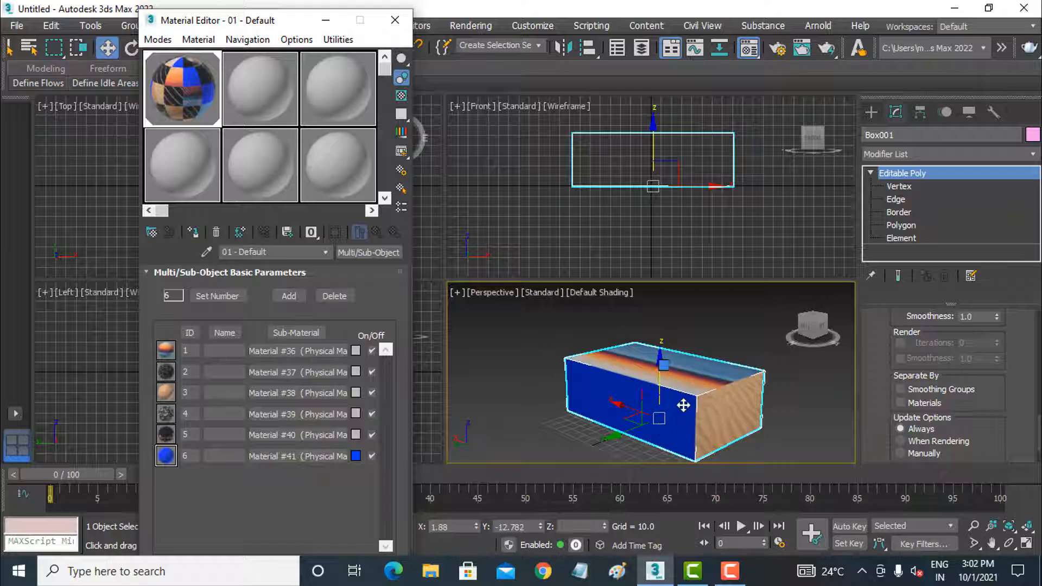
pyautogui.click(394, 20)
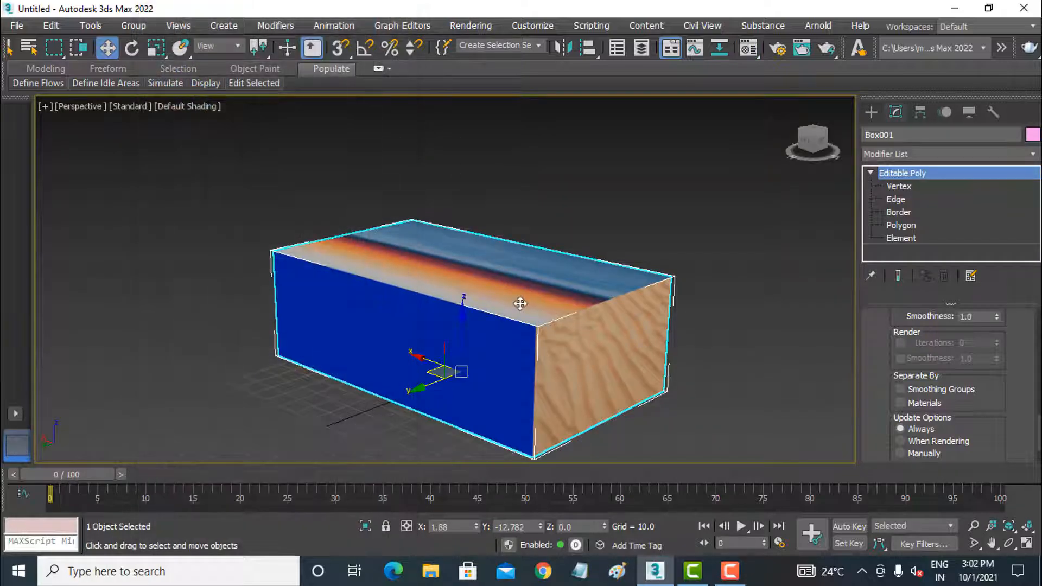
# Step: Examine the box from all sides in the enlarged Perspective view to check the material on each face
pyautogui.keyDown('alt'); pyautogui.moveTo(481, 329); pyautogui.dragTo(458, 349, button='middle'); pyautogui.keyUp('alt')
pyautogui.keyDown('alt'); pyautogui.moveTo(637, 310); pyautogui.dragTo(609, 238, button='middle'); pyautogui.keyUp('alt')
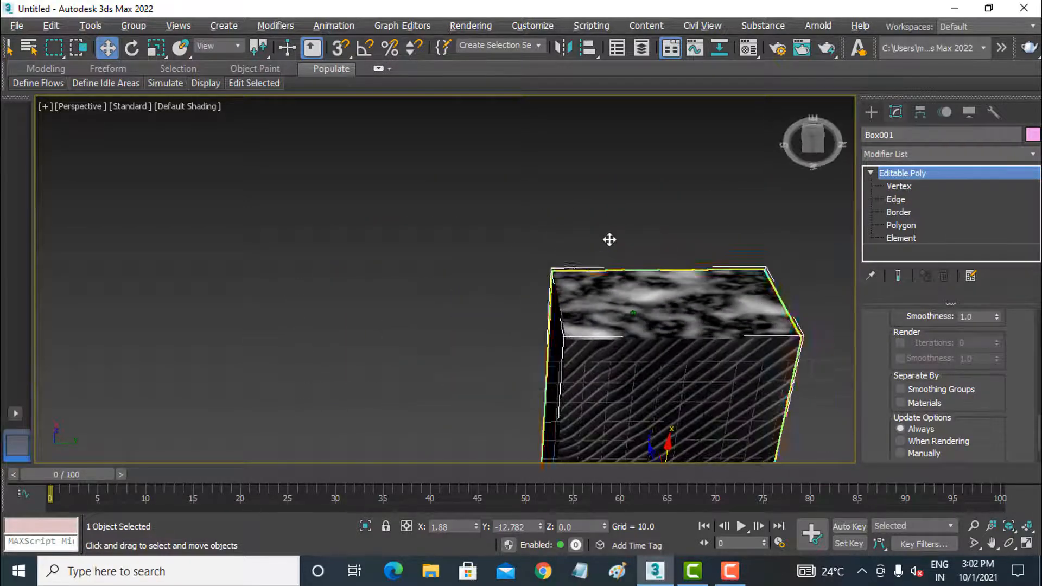
pyautogui.keyDown('alt'); pyautogui.moveTo(656, 323); pyautogui.dragTo(678, 334, button='middle'); pyautogui.keyUp('alt')
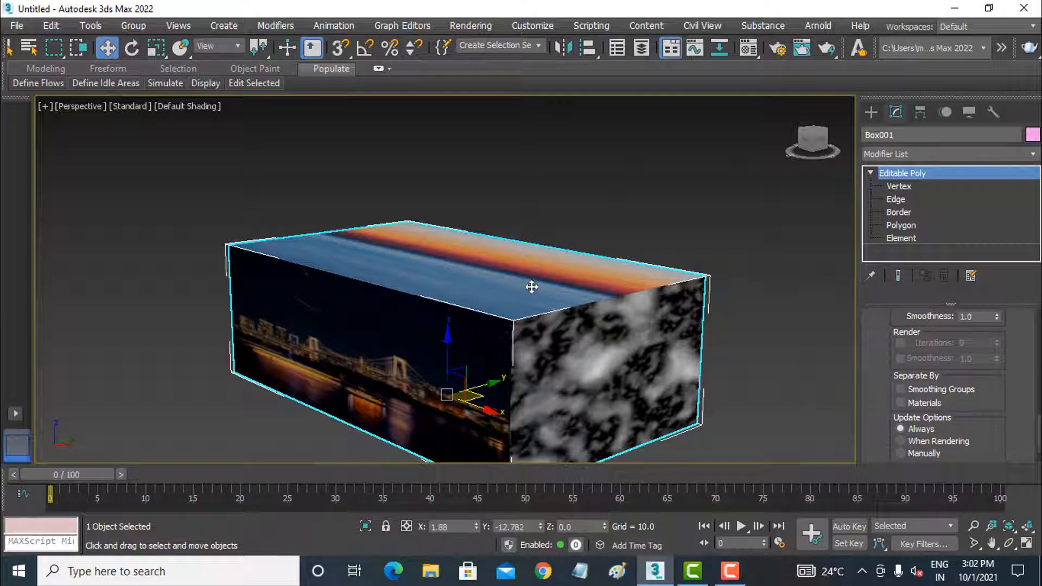
pyautogui.keyDown('alt'); pyautogui.moveTo(507, 294); pyautogui.dragTo(485, 373, button='middle'); pyautogui.keyUp('alt')
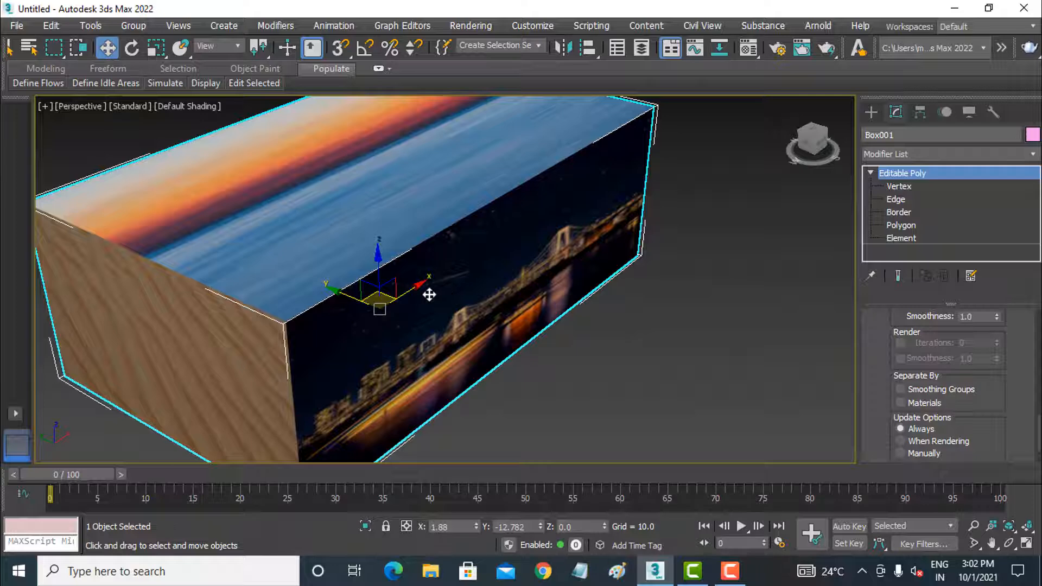
pyautogui.moveTo(429, 293); pyautogui.dragTo(406, 275, button='middle')
pyautogui.scroll(-4, 406, 275)
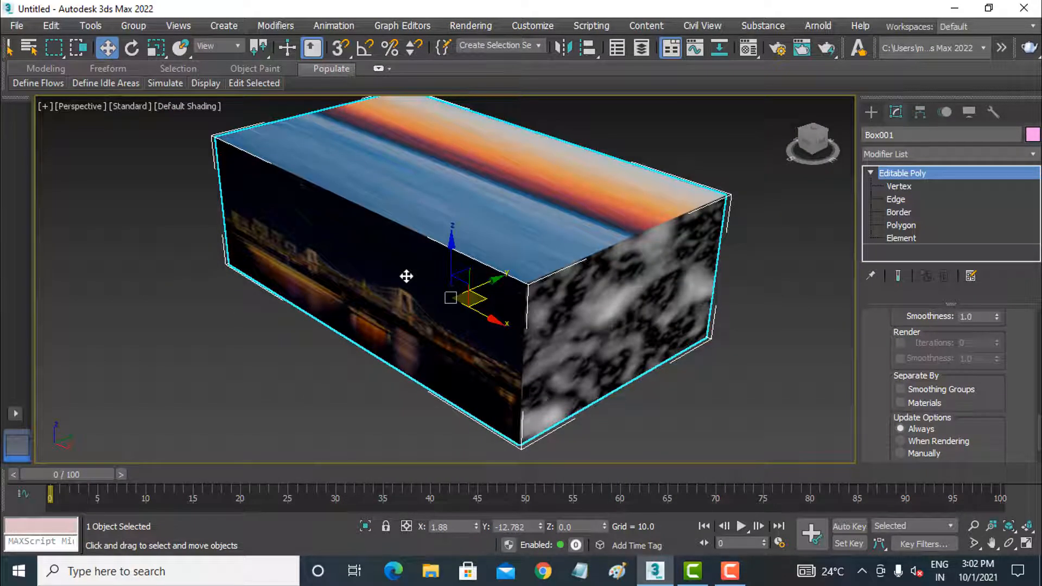
# Step: Reset the scene without saving the box scene
pyautogui.click(17, 26)
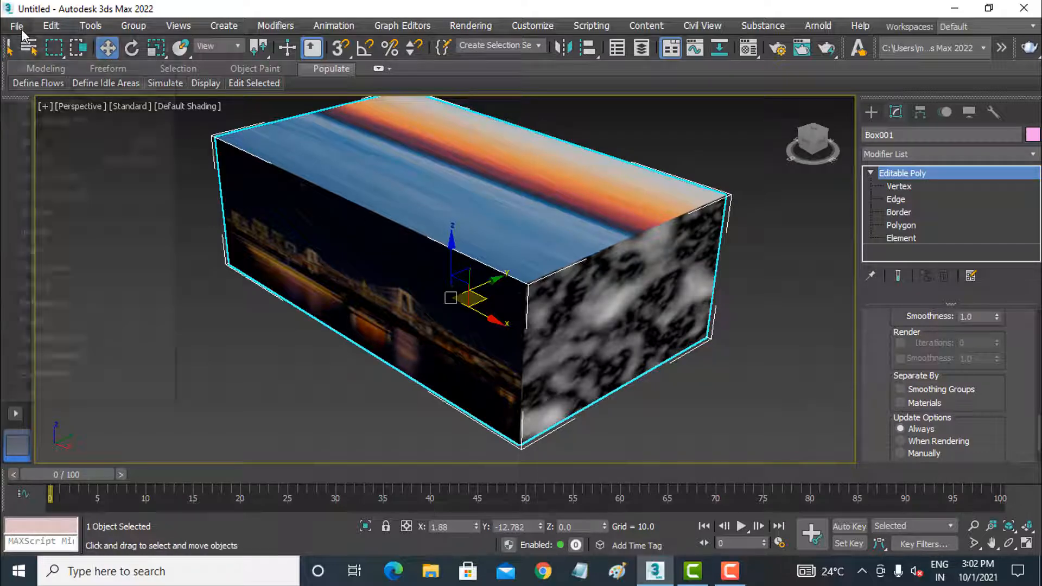
pyautogui.click(33, 70)
pyautogui.click(524, 304)
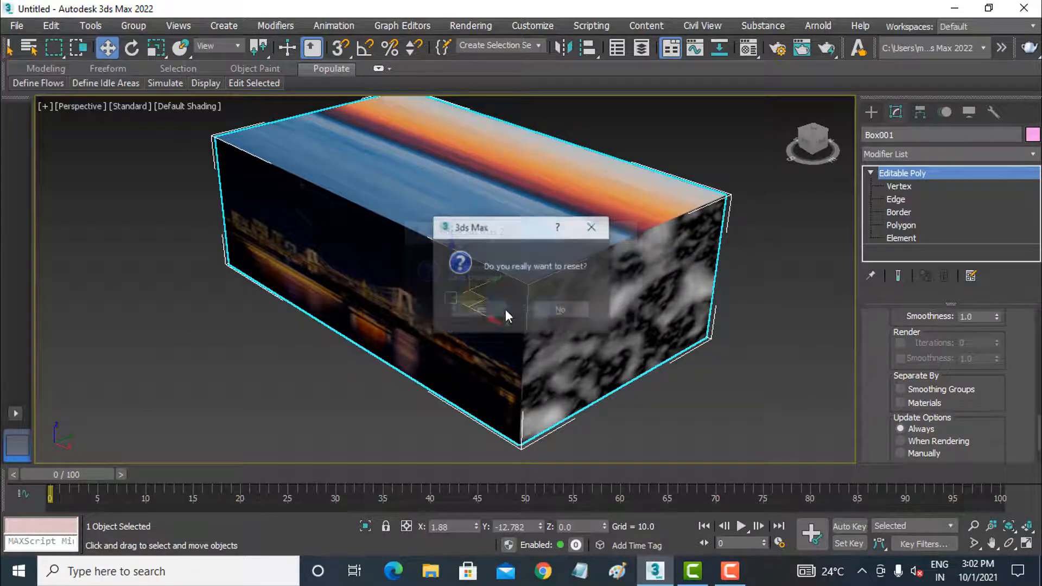
pyautogui.click(506, 304)
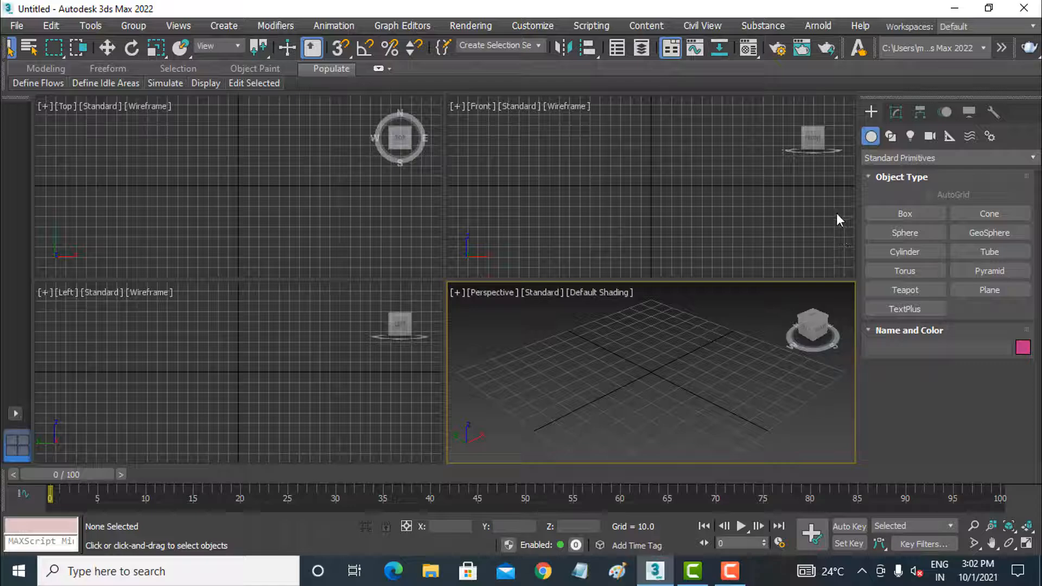
# Step: Create a sphere with a radius of about 36.7 near the center of the Top view
pyautogui.click(884, 233)
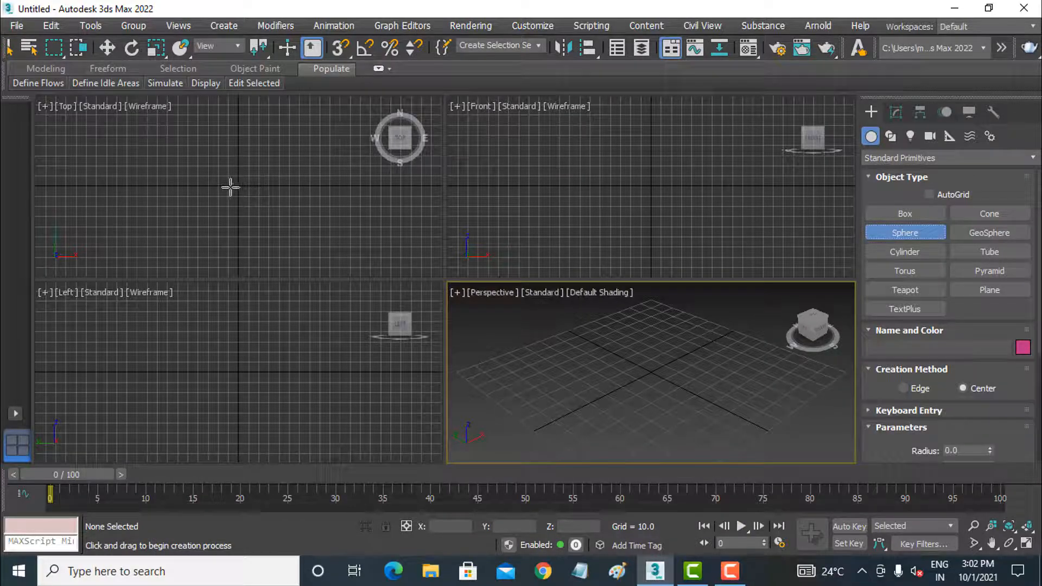
pyautogui.moveTo(233, 186); pyautogui.dragTo(259, 143)
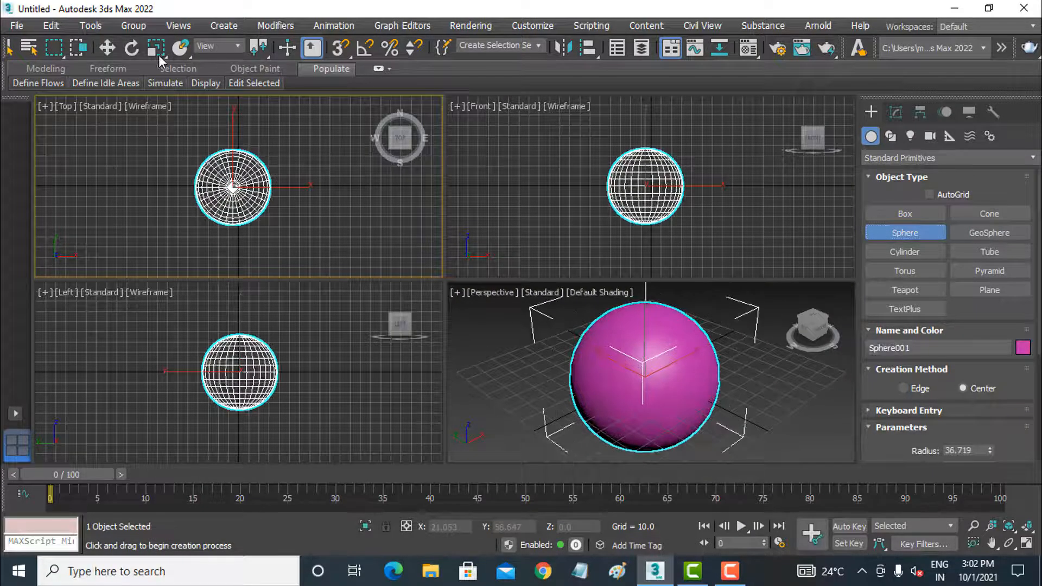
pyautogui.click(107, 48)
# Step: Set the sphere's segments to 5 and turn off Smooth to get a flat-faced gem shape
pyautogui.click(896, 111)
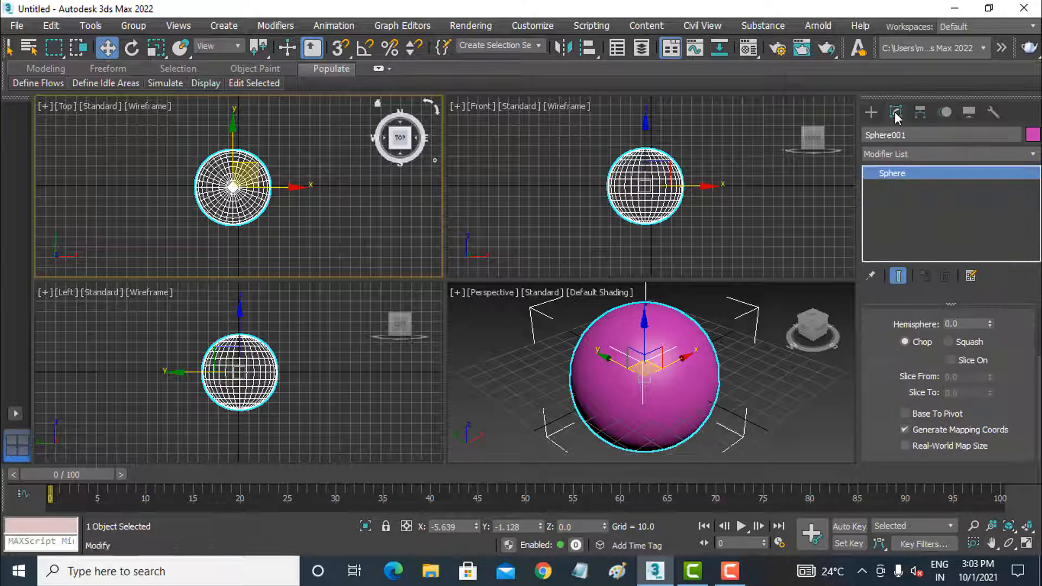
pyautogui.moveTo(1017, 335); pyautogui.dragTo(1019, 423)
pyautogui.rightClick(990, 355)
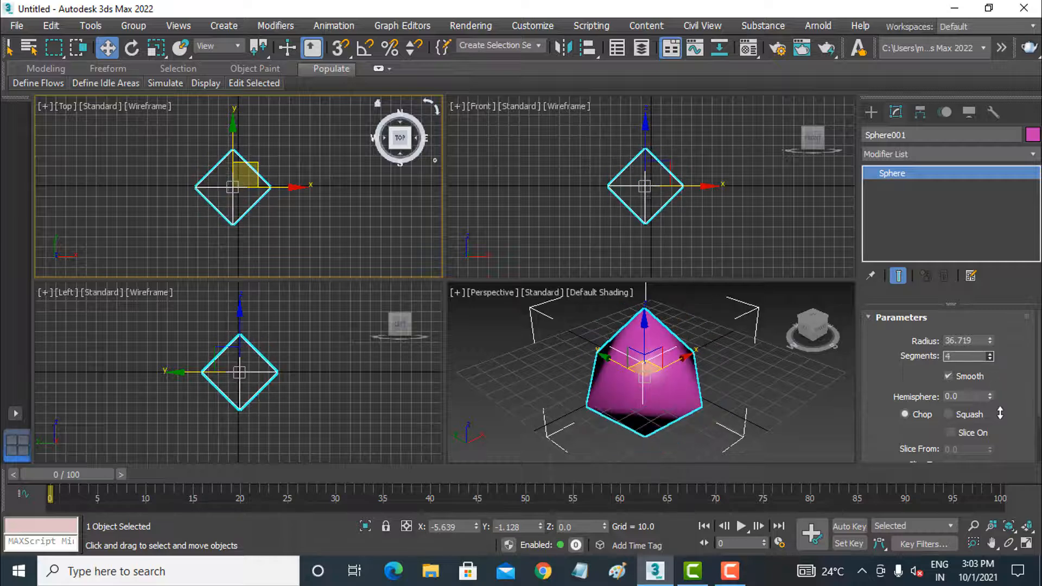
pyautogui.click(991, 353)
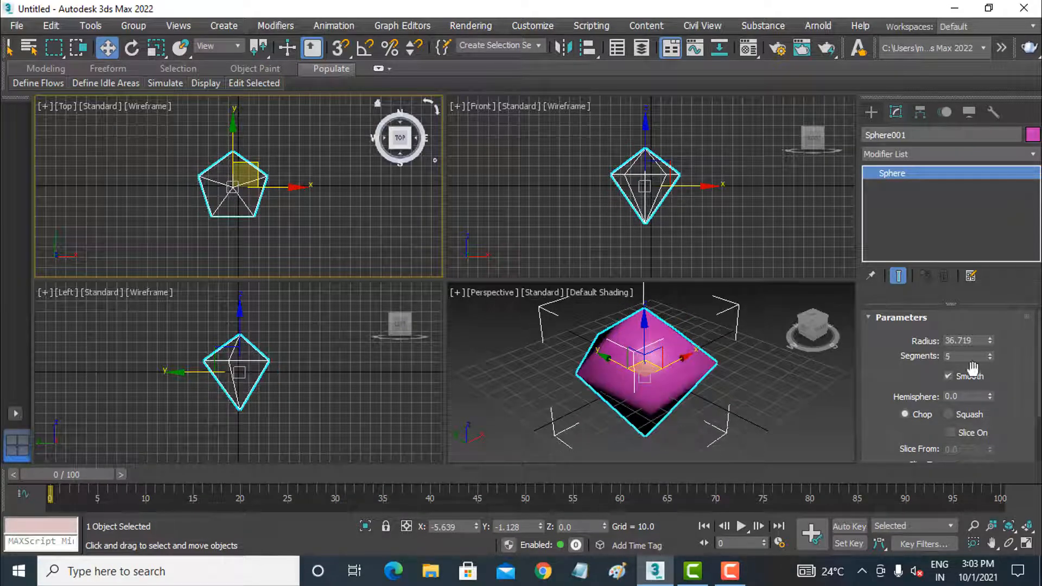
pyautogui.click(970, 377)
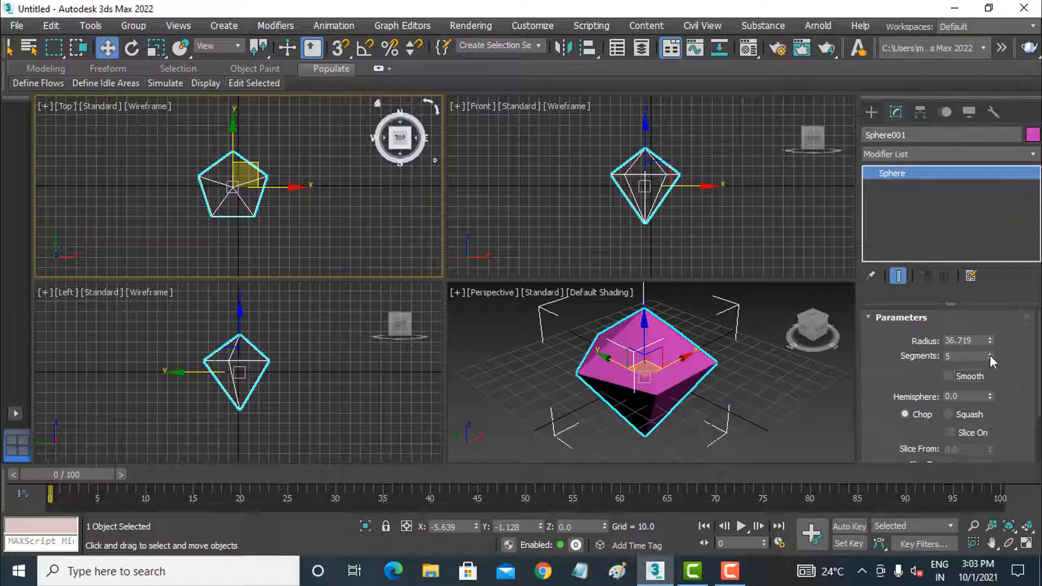
# Step: Try the shape with Smooth on and with 6 segments, and restore 5 segments with Smooth off
pyautogui.click(969, 376)
pyautogui.click(975, 378)
pyautogui.click(990, 353)
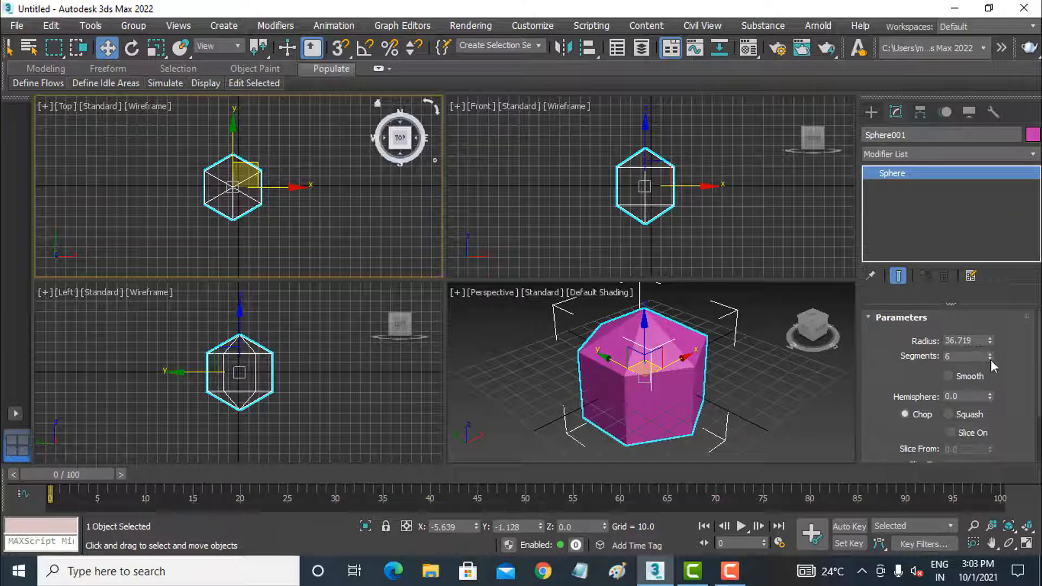
pyautogui.click(991, 359)
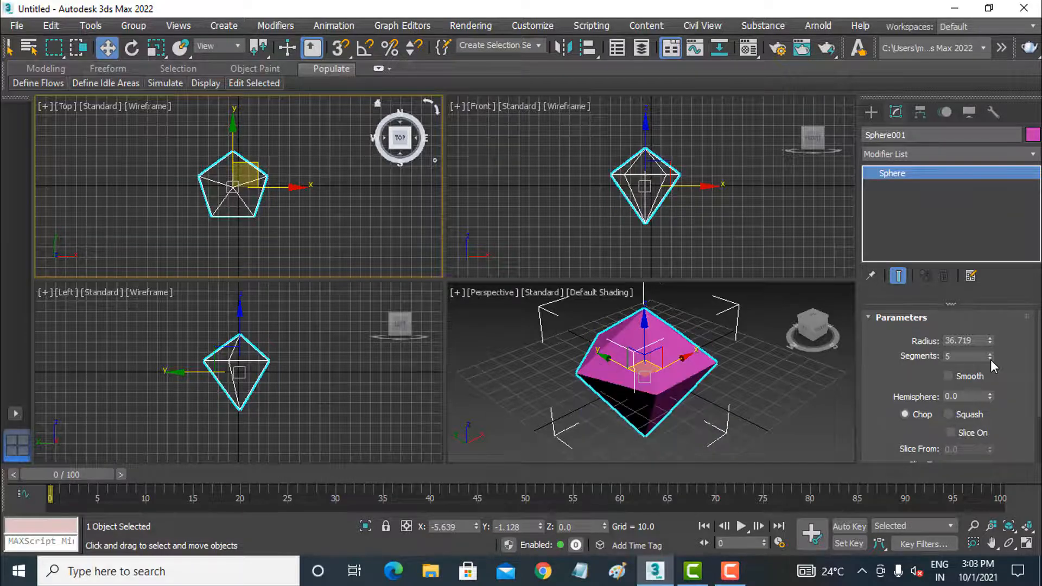
# Step: Convert the five-sided sphere to an Editable Poly
pyautogui.keyDown('alt'); pyautogui.moveTo(669, 396); pyautogui.dragTo(630, 382, button='middle'); pyautogui.keyUp('alt')
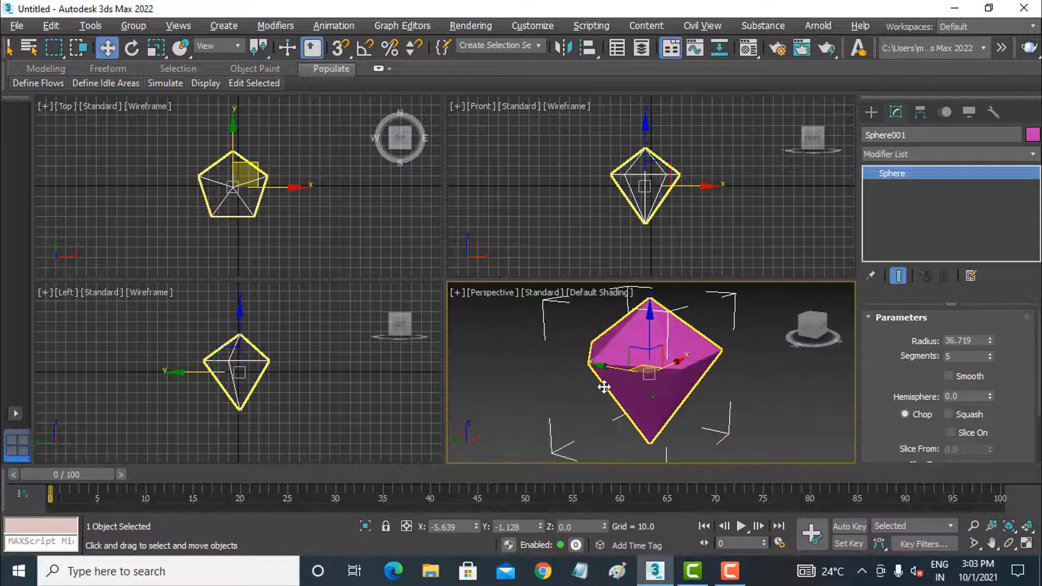
pyautogui.rightClick(650, 354)
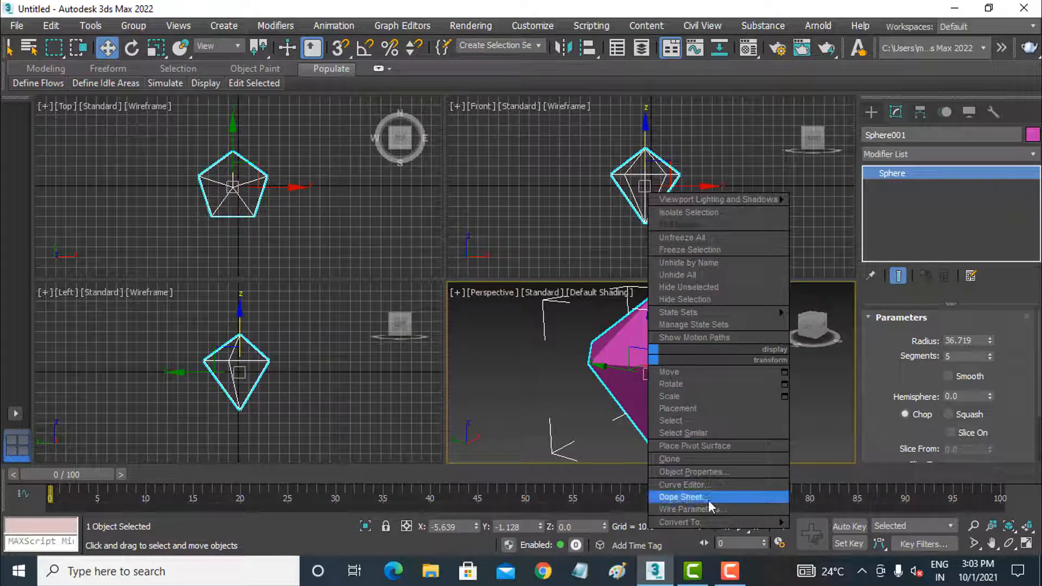
pyautogui.moveTo(722, 521)
pyautogui.click(863, 506)
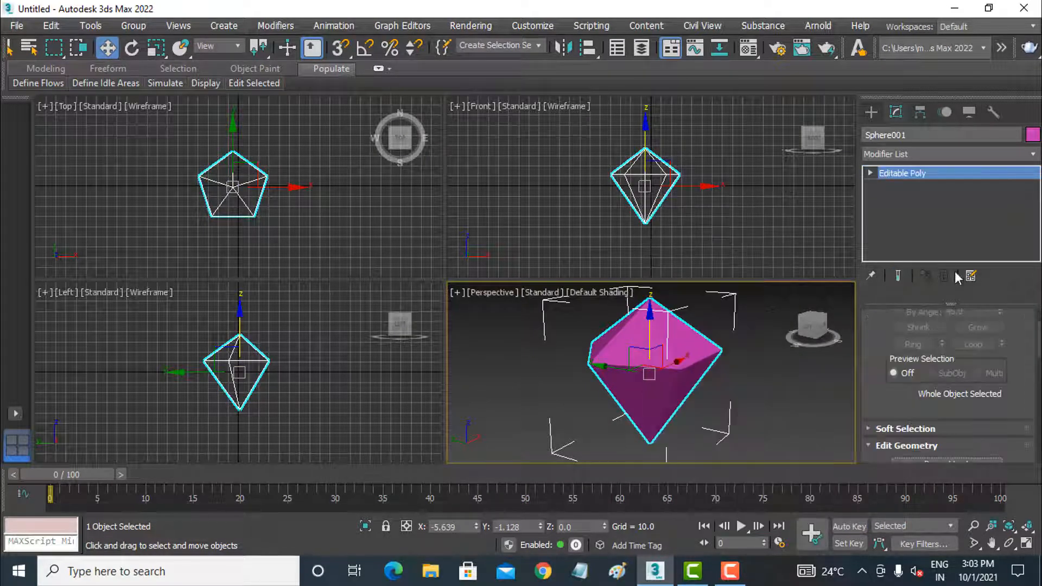
# Step: At polygon level, select one upper triangular face of the shape and set its material ID to 1
pyautogui.click(870, 174)
pyautogui.click(901, 225)
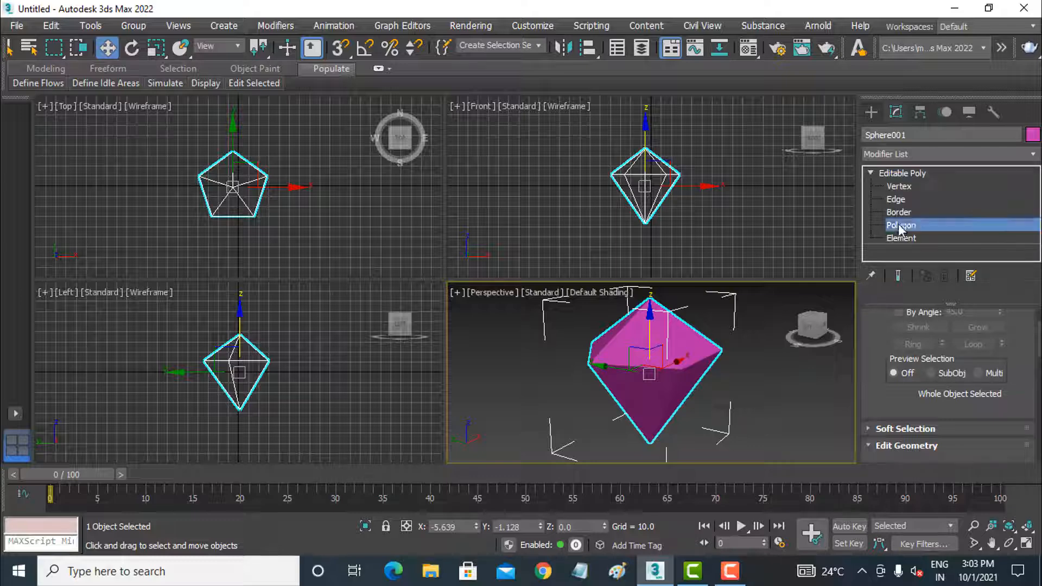
pyautogui.click(640, 388)
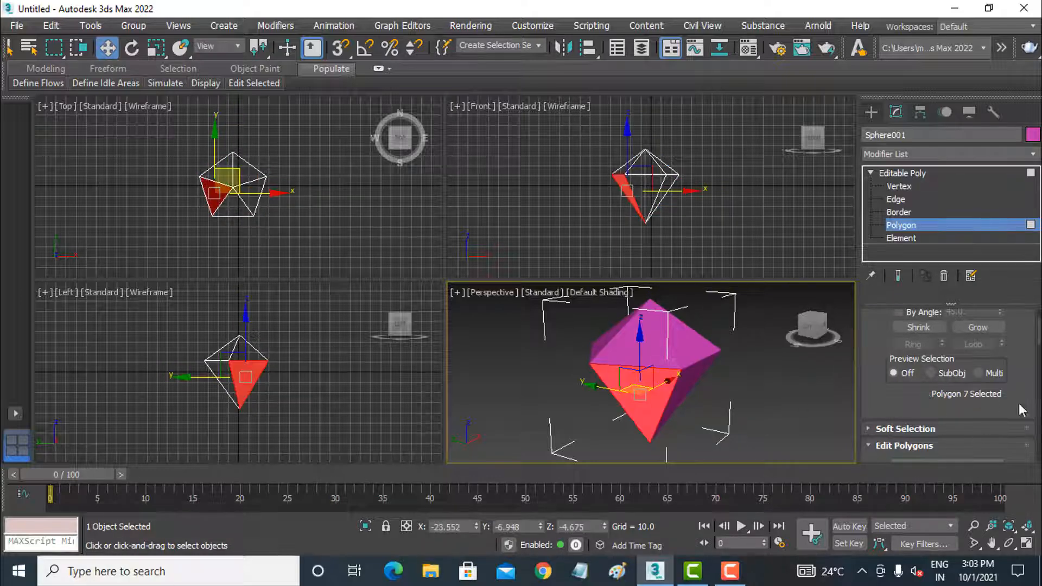
pyautogui.scroll(-10, 1021, 391)
pyautogui.moveTo(1024, 434); pyautogui.dragTo(1018, 87)
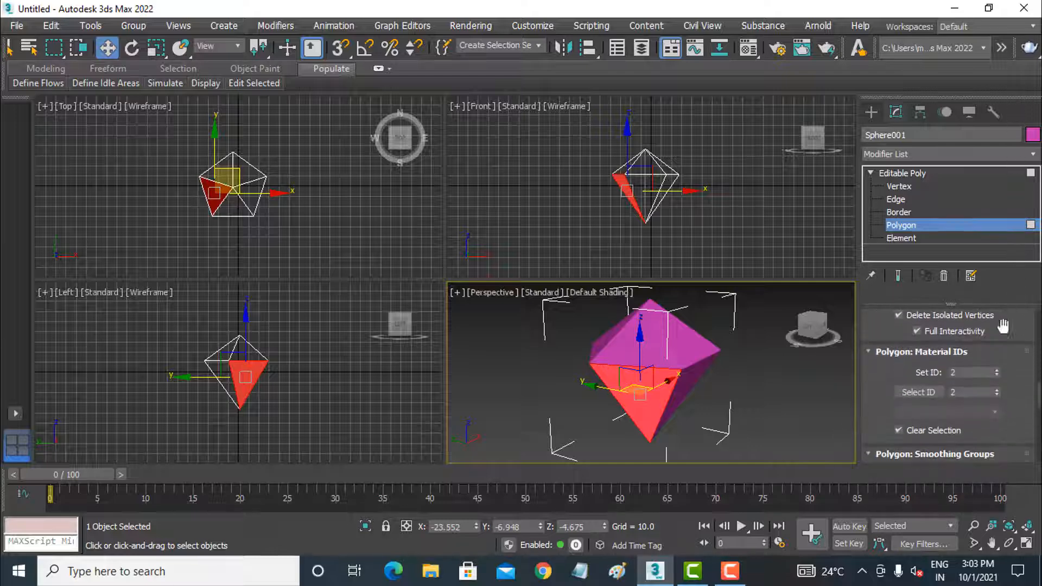
pyautogui.click(697, 347)
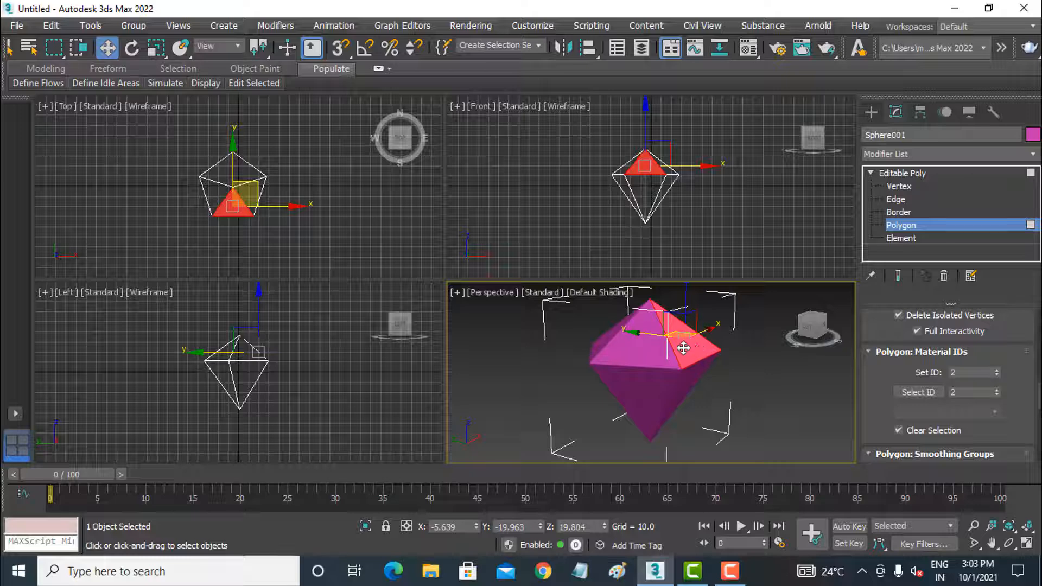
pyautogui.click(616, 355)
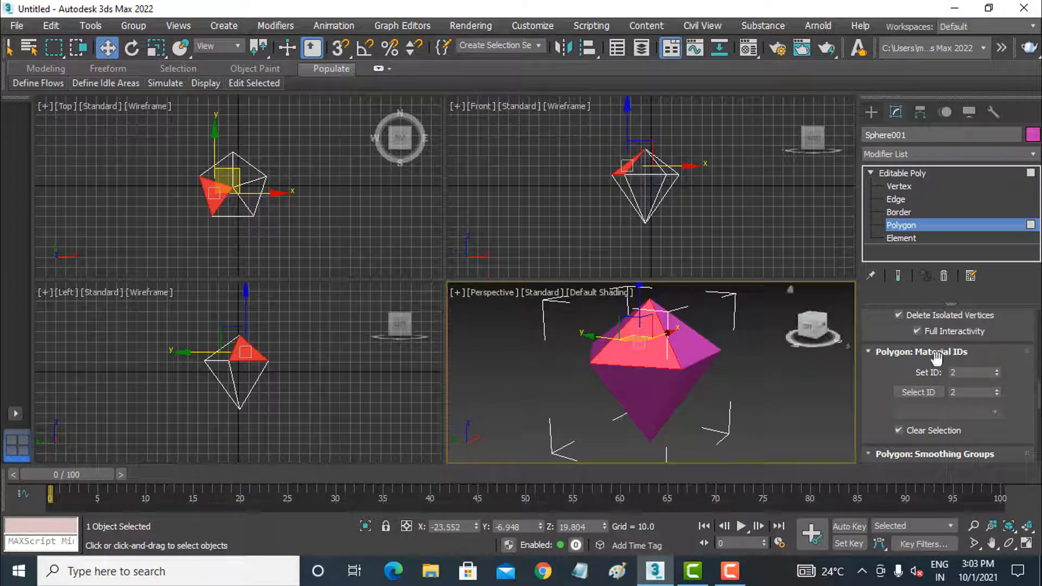
pyautogui.click(969, 373)
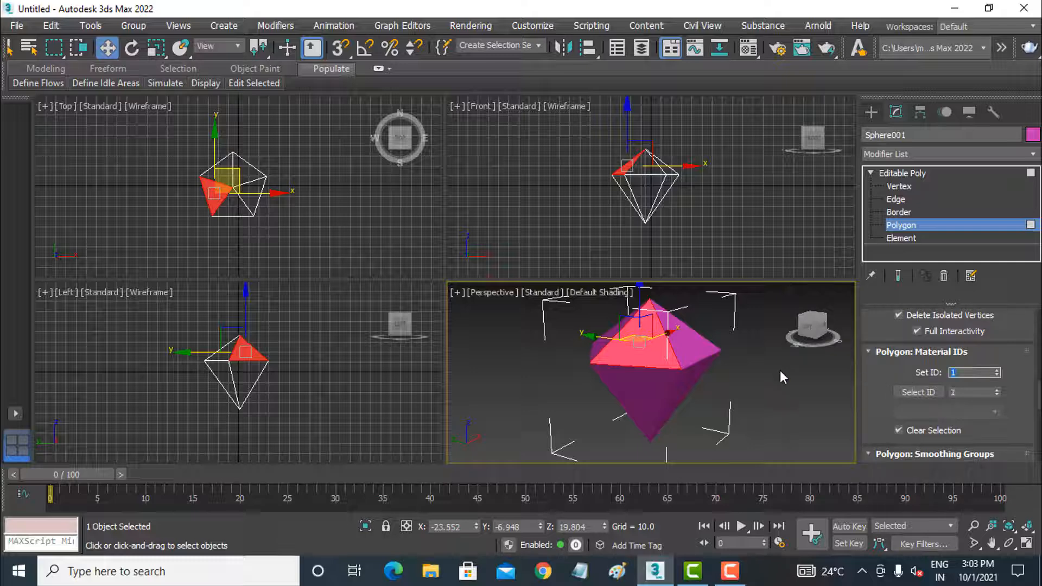
# Step: Check the adjacent upper face with ID 2, and set the material ID of the upper face beyond it to 3
pyautogui.moveTo(706, 376); pyautogui.dragTo(609, 376, button='middle')
pyautogui.click(620, 356)
pyautogui.moveTo(610, 375); pyautogui.dragTo(622, 403, button='middle')
pyautogui.click(613, 372)
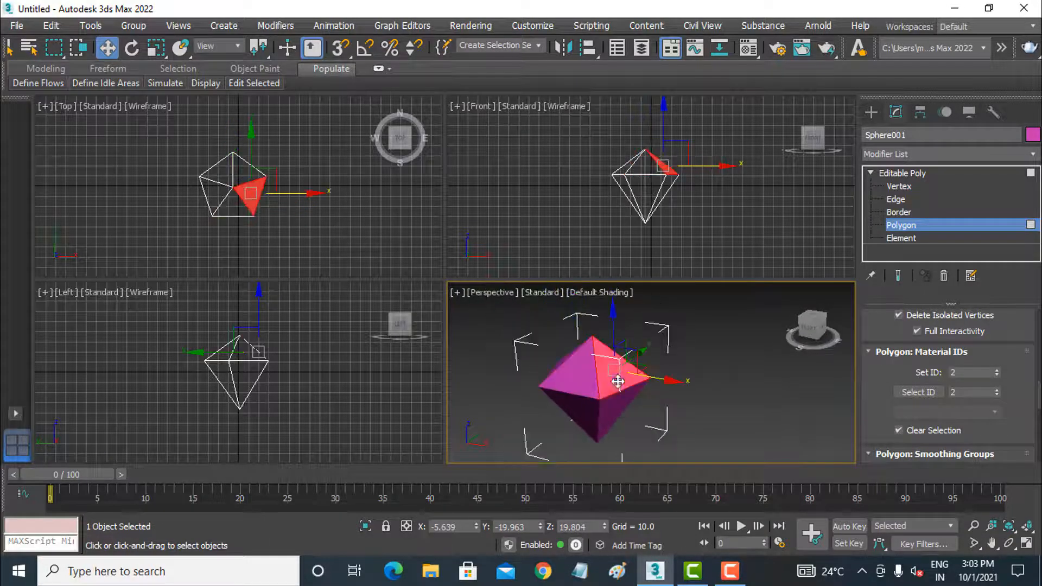
pyautogui.click(979, 371)
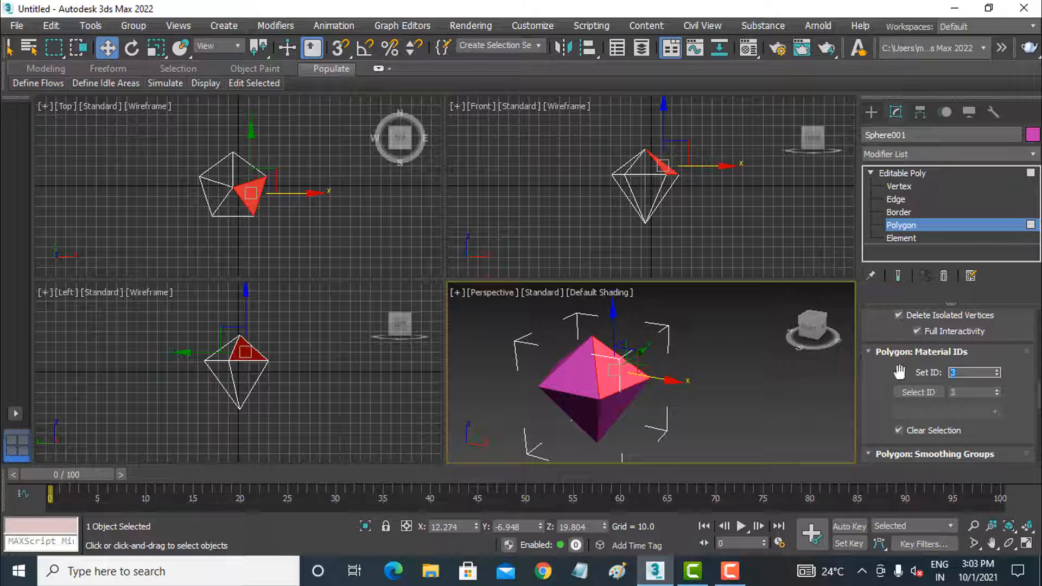
# Step: Select the fourth upper face around the shape and set its material ID to 4
pyautogui.keyDown('alt'); pyautogui.moveTo(662, 388); pyautogui.dragTo(599, 345, button='middle'); pyautogui.keyUp('alt')
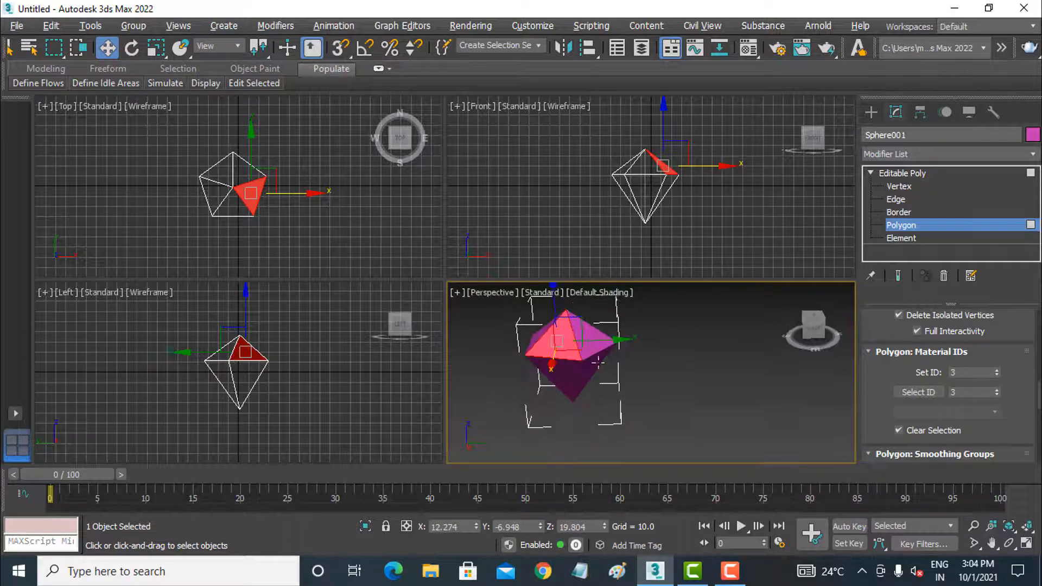
pyautogui.click(598, 341)
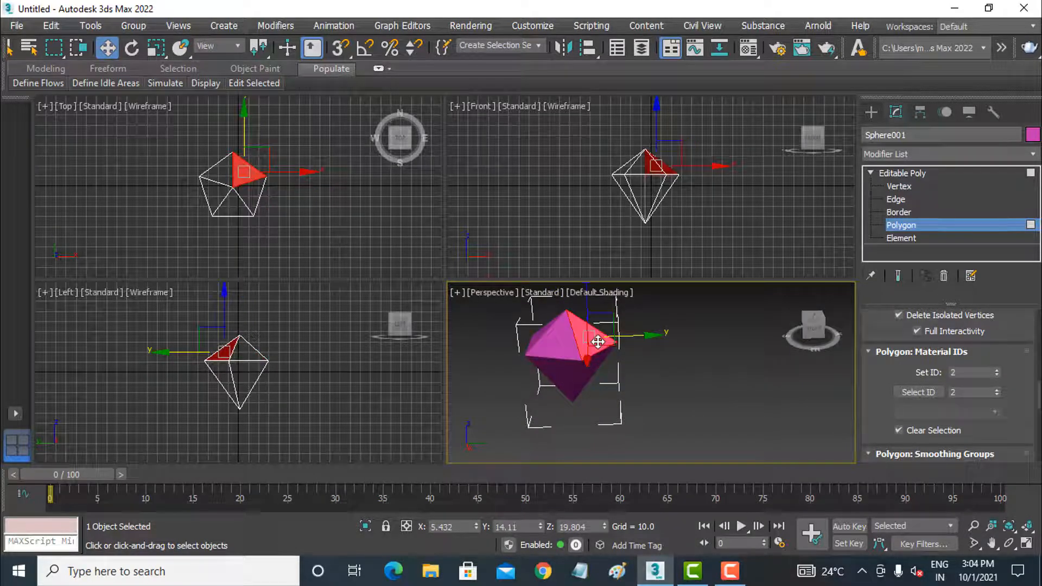
pyautogui.click(965, 372)
pyautogui.press('Return')
# Step: Set the fifth upper face's material ID to 5 and select the neighboring first face to check its ID
pyautogui.keyDown('alt'); pyautogui.moveTo(612, 362); pyautogui.dragTo(519, 373, button='middle'); pyautogui.keyUp('alt')
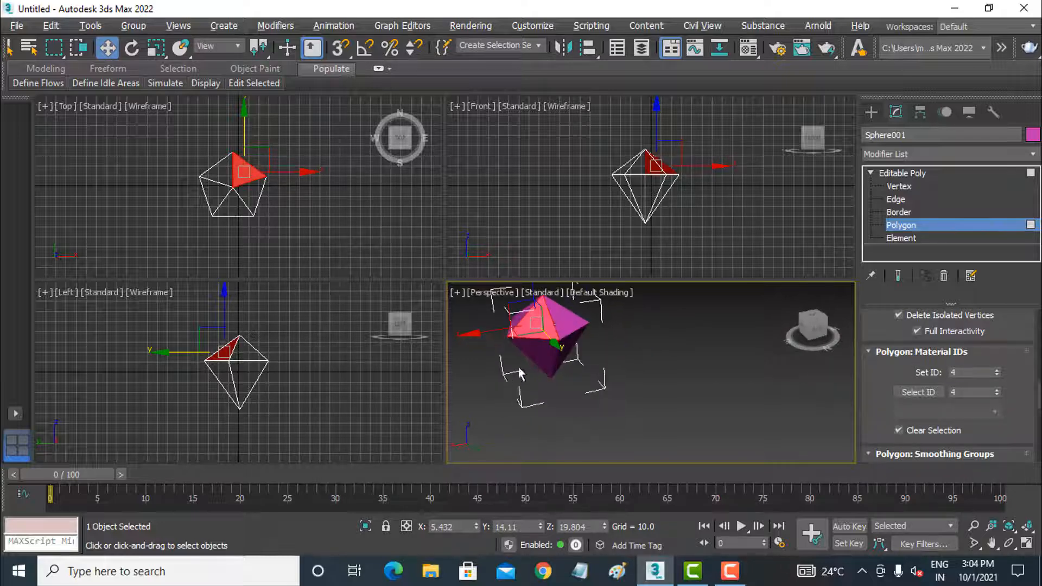
pyautogui.click(561, 320)
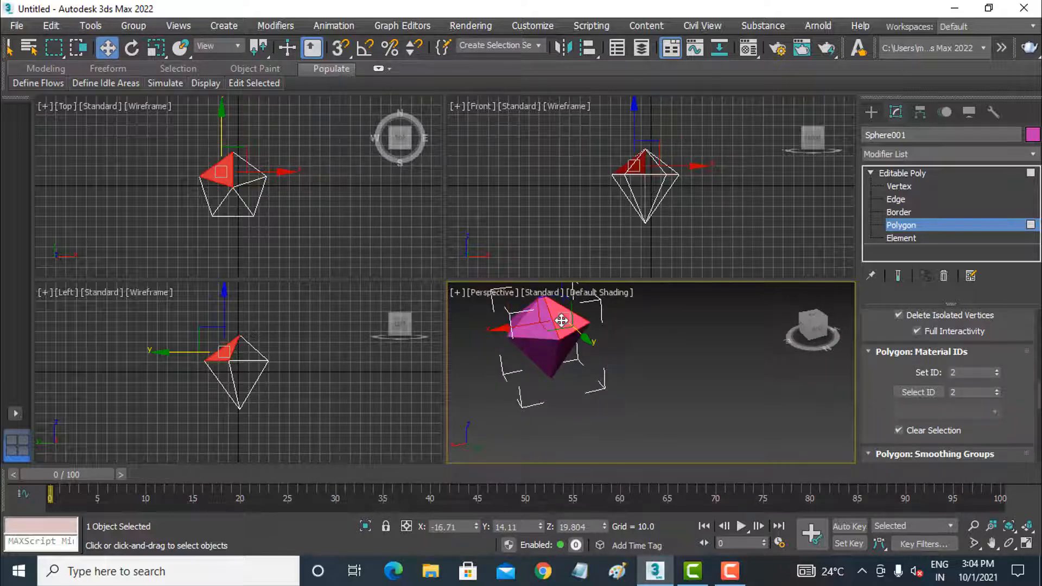
pyautogui.click(966, 372)
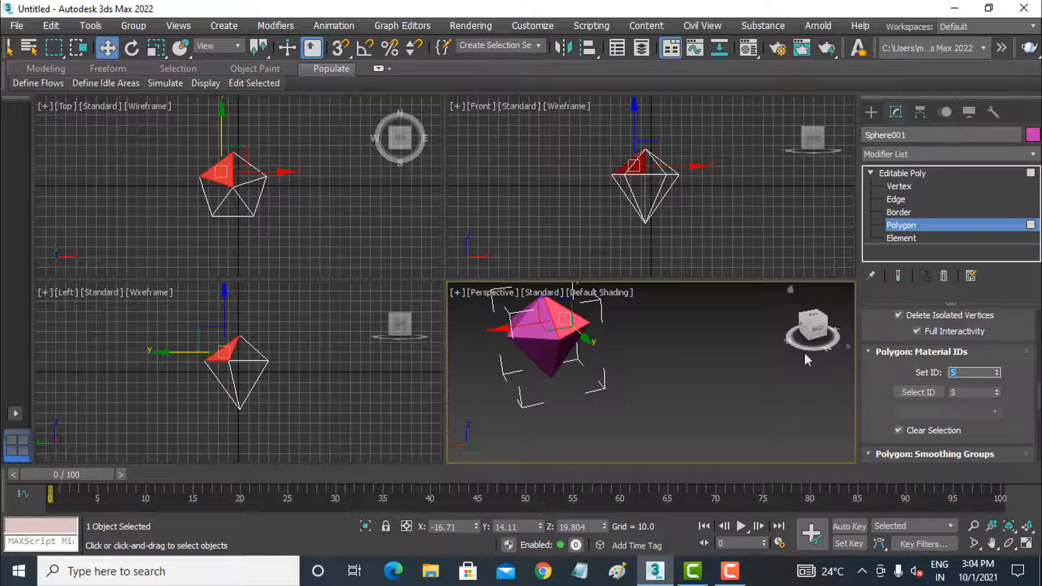
pyautogui.keyDown('alt'); pyautogui.moveTo(617, 357); pyautogui.dragTo(545, 380, button='middle'); pyautogui.keyUp('alt')
pyautogui.click(546, 372)
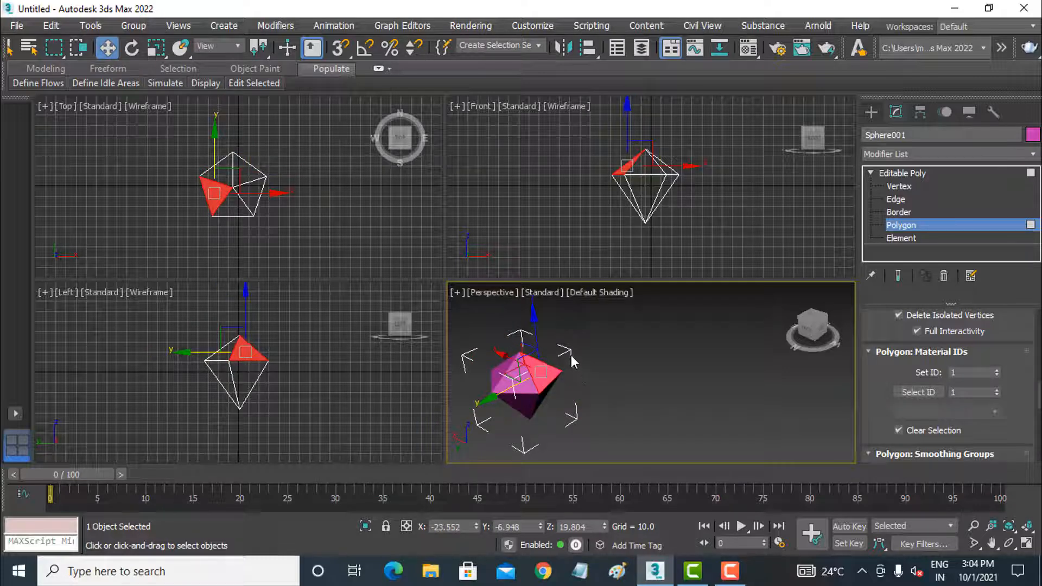
# Step: Maximize the perspective view, select the lower face directly beneath the first upper face and set its material ID to 6
pyautogui.moveTo(544, 407); pyautogui.dragTo(589, 400, button='middle')
pyautogui.rightClick(587, 403)
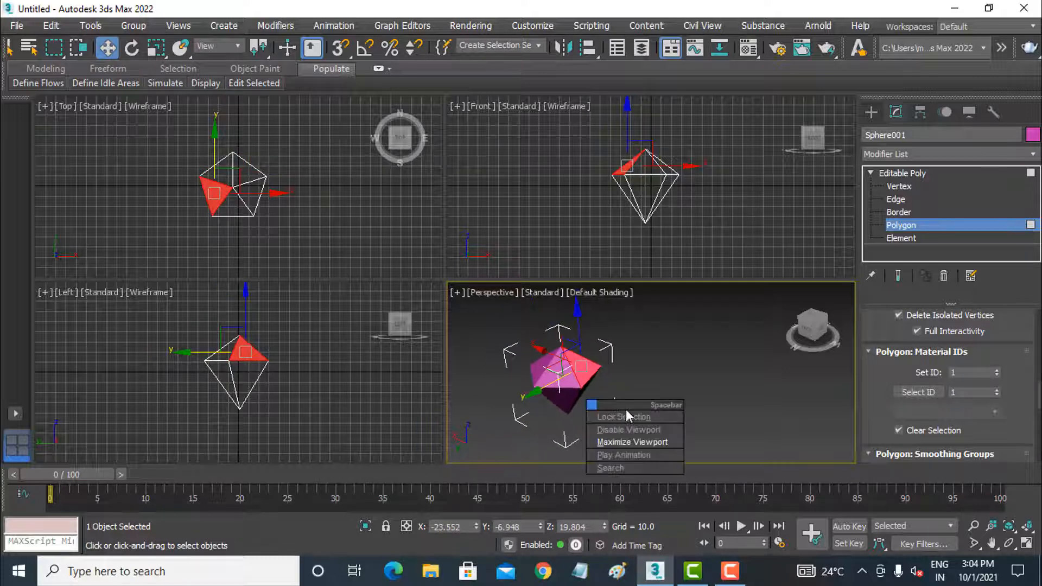
pyautogui.click(632, 441)
pyautogui.keyDown('alt'); pyautogui.moveTo(497, 304); pyautogui.dragTo(324, 252, button='middle'); pyautogui.keyUp('alt')
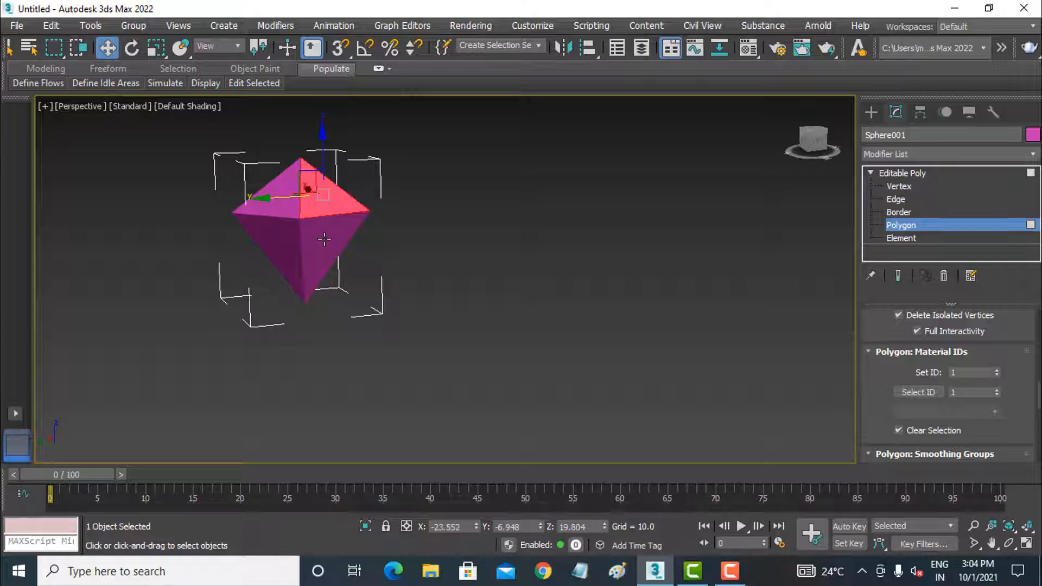
pyautogui.click(324, 239)
pyautogui.click(969, 372)
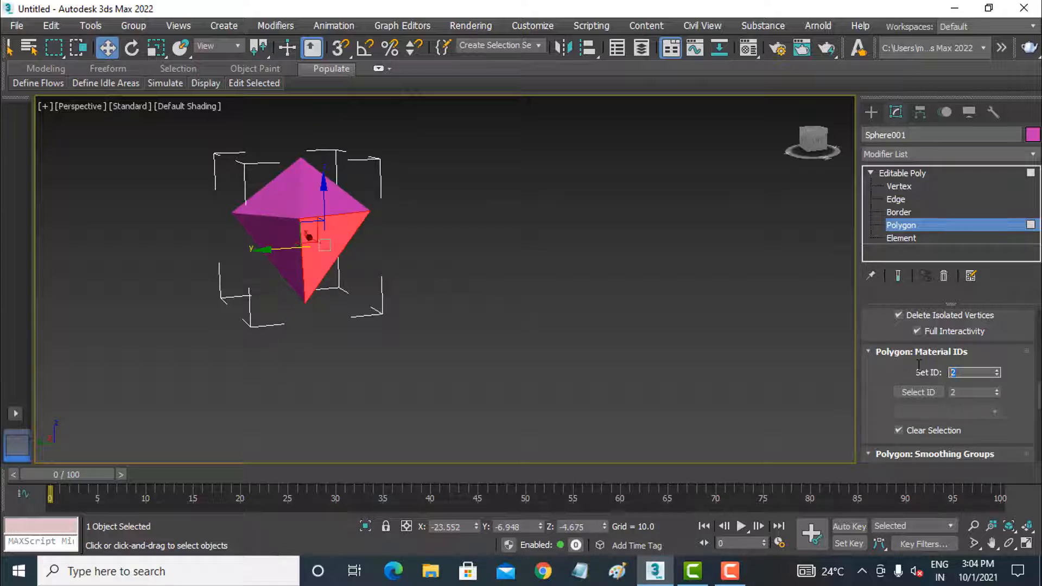
# Step: Select the next lower face around the shape and set its material ID to 7
pyautogui.keyDown('alt'); pyautogui.moveTo(400, 319); pyautogui.dragTo(244, 295, button='middle'); pyautogui.keyUp('alt')
pyautogui.click(343, 242)
pyautogui.click(971, 373)
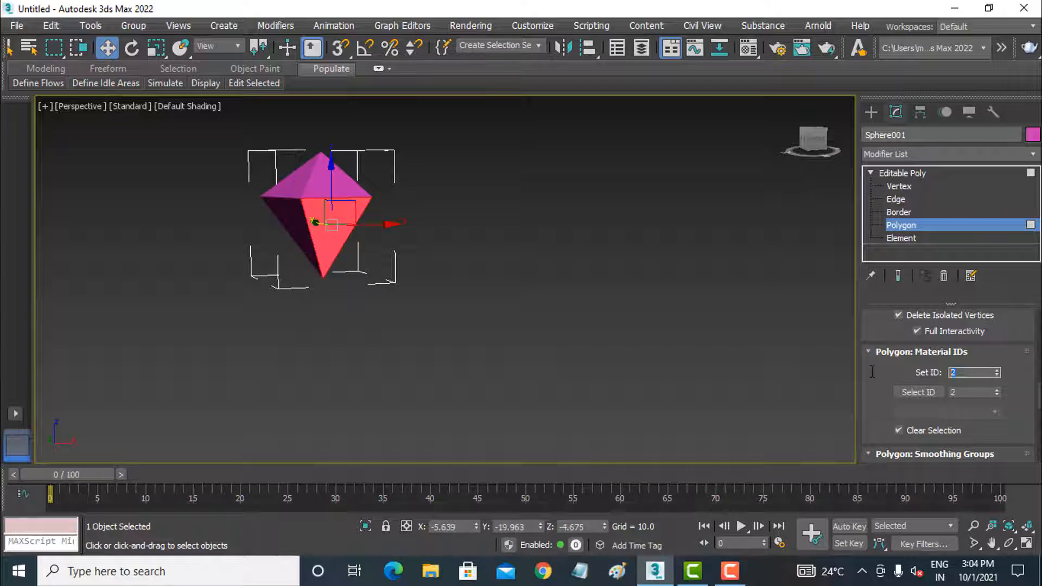
pyautogui.write('7')
pyautogui.press('Return')
# Step: Select the third lower face around the shape and set its material ID to 8
pyautogui.keyDown('alt'); pyautogui.moveTo(383, 298); pyautogui.dragTo(267, 297, button='middle'); pyautogui.keyUp('alt')
pyautogui.click(316, 227)
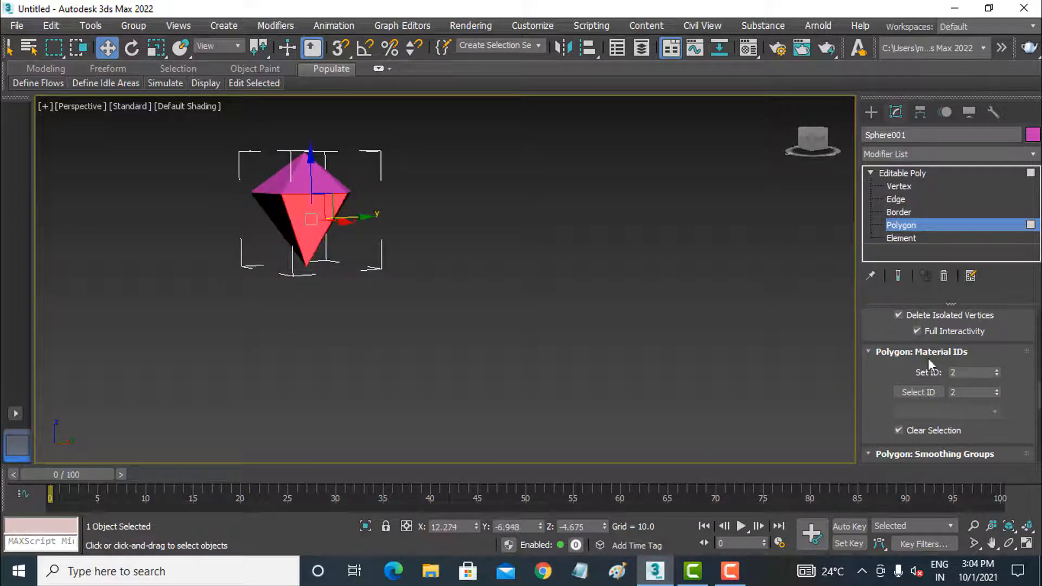
pyautogui.click(964, 374)
pyautogui.write('8')
pyautogui.press('Return')
# Step: Select the fourth lower face and set its material ID to 9
pyautogui.keyDown('alt'); pyautogui.moveTo(357, 265); pyautogui.dragTo(257, 265, button='middle'); pyautogui.keyUp('alt')
pyautogui.click(285, 219)
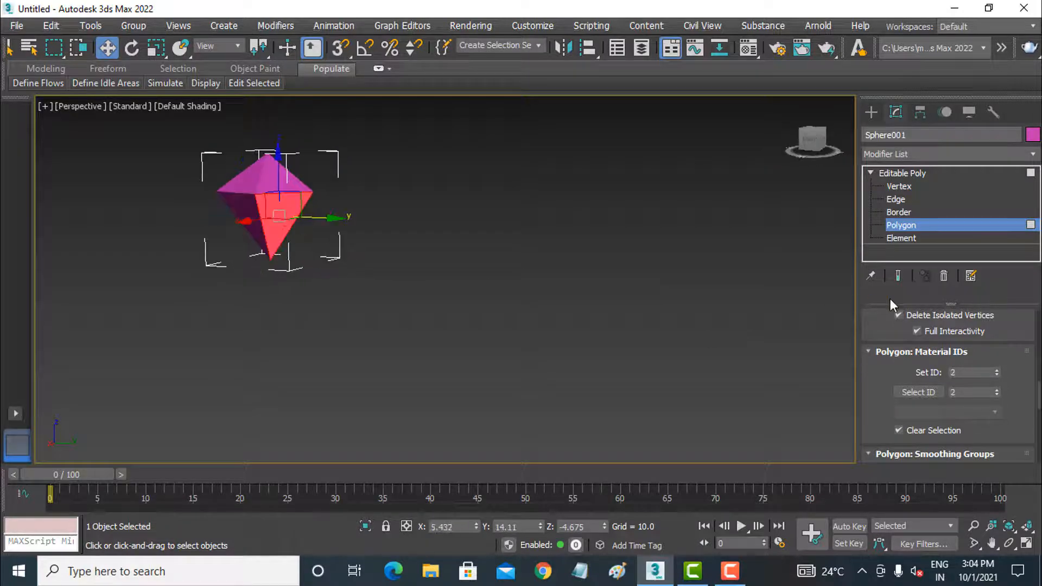
pyautogui.click(956, 374)
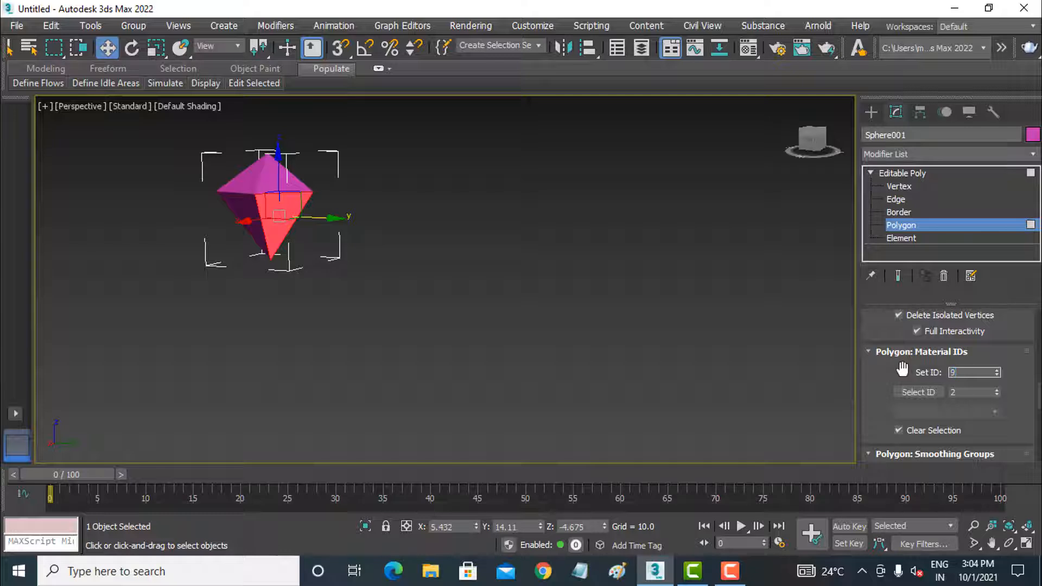
pyautogui.press('Return')
# Step: Select the last remaining lower face and set its material ID to 10
pyautogui.keyDown('alt'); pyautogui.moveTo(288, 271); pyautogui.dragTo(146, 270, button='middle'); pyautogui.keyUp('alt')
pyautogui.click(247, 217)
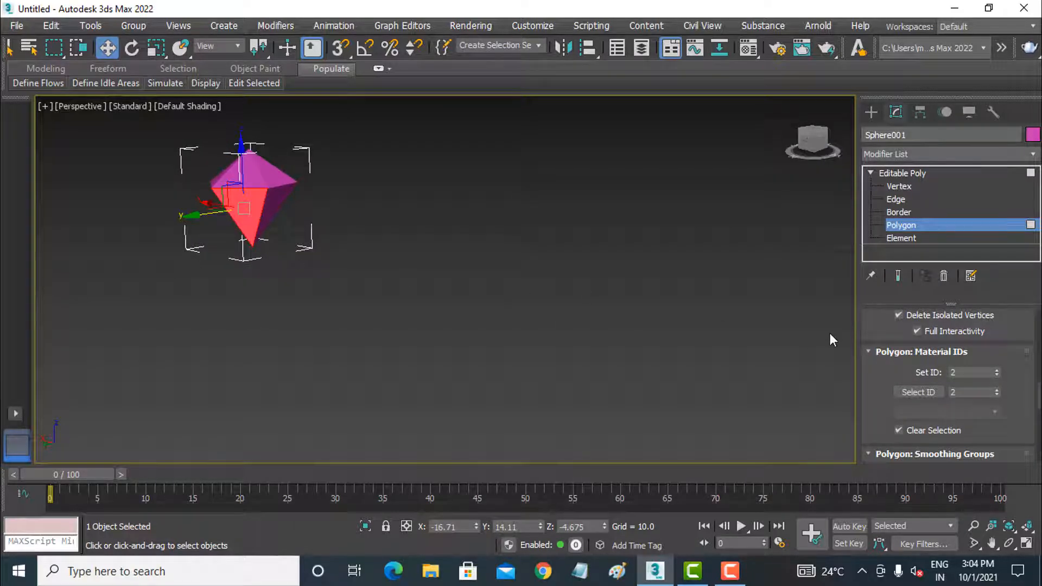
pyautogui.click(958, 373)
pyautogui.press('Return')
# Step: Select several upper and lower faces one after another to check their assigned material IDs
pyautogui.keyDown('alt'); pyautogui.moveTo(373, 307); pyautogui.dragTo(386, 267, button='middle'); pyautogui.keyUp('alt')
pyautogui.click(257, 206)
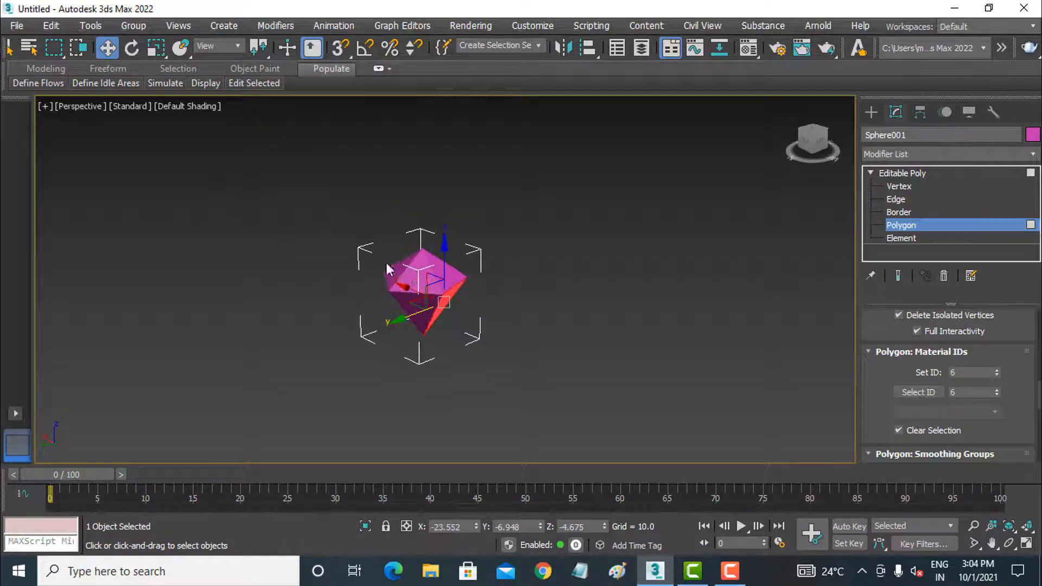
pyautogui.click(418, 269)
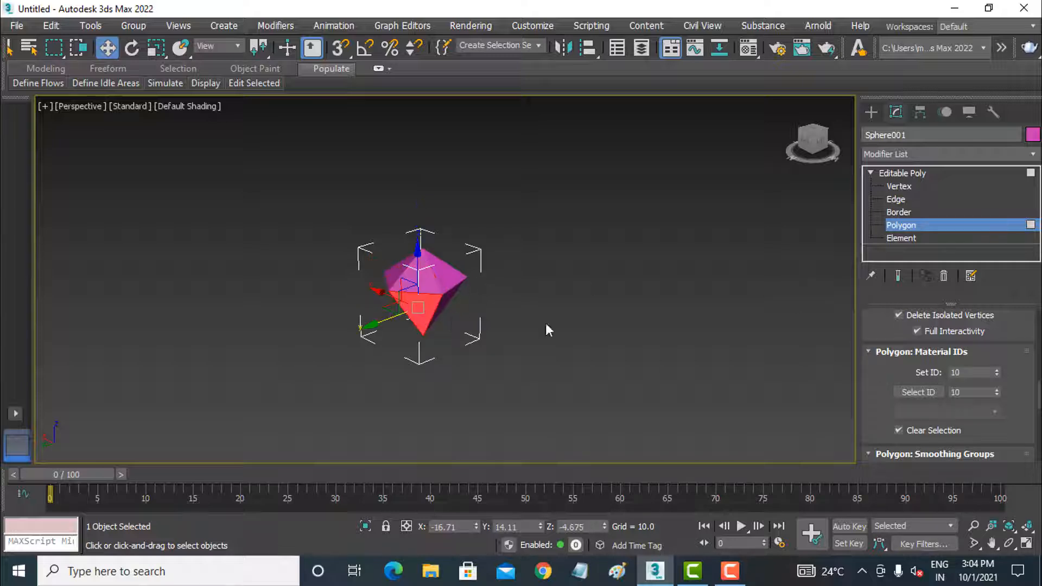
pyautogui.click(444, 272)
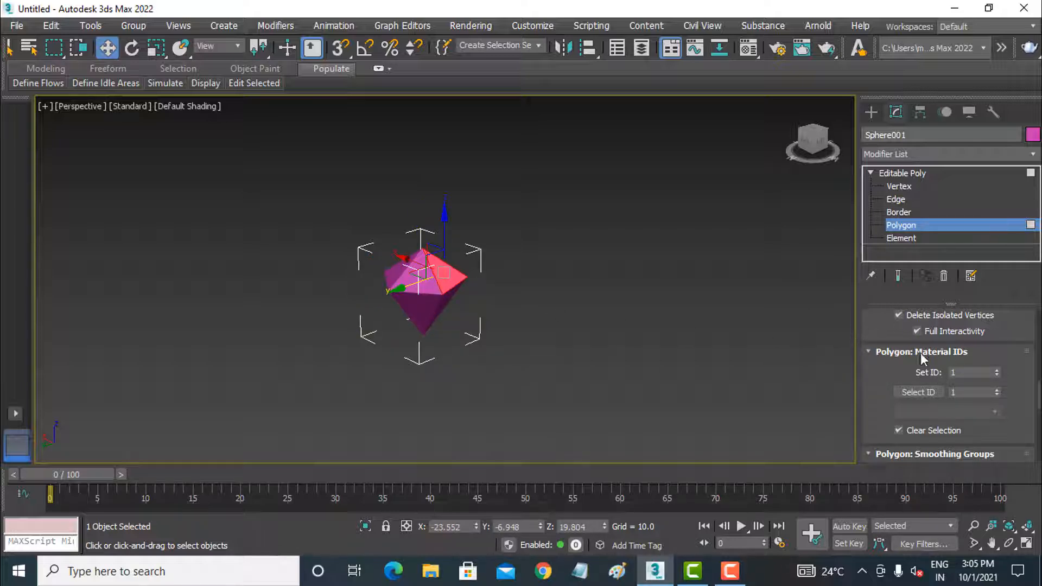
pyautogui.click(399, 275)
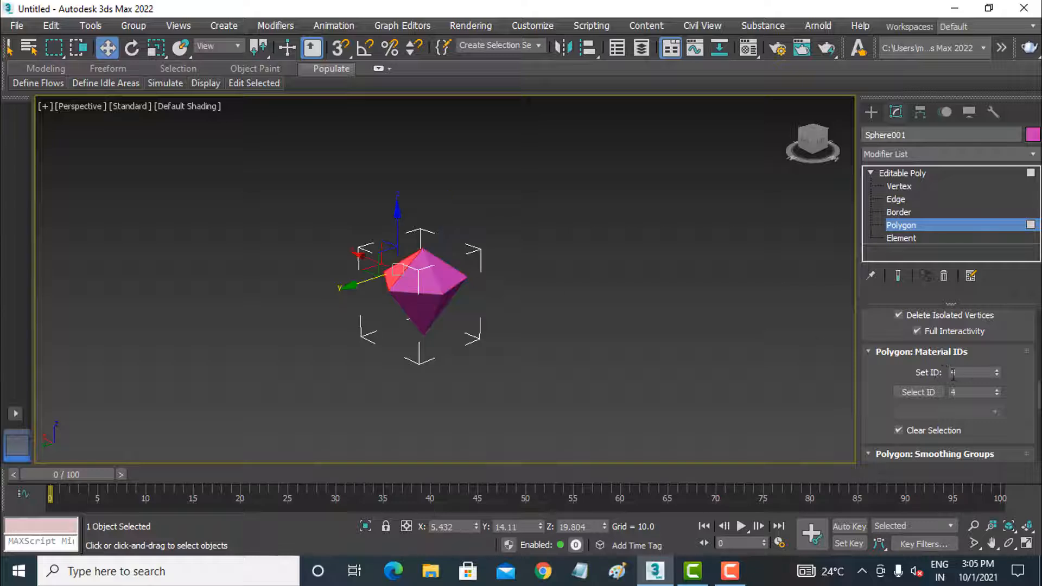
pyautogui.click(444, 306)
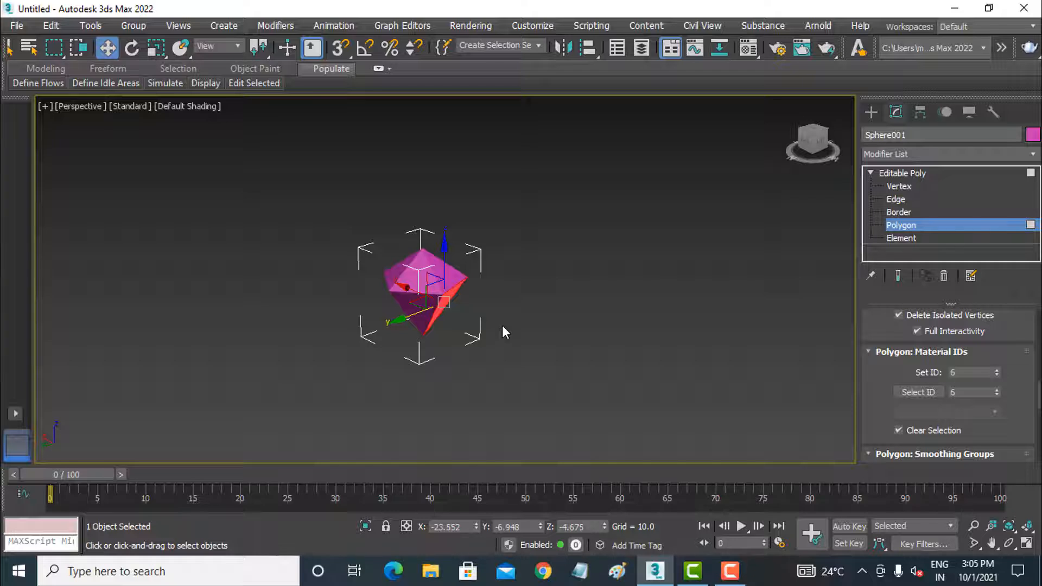
pyautogui.moveTo(499, 321); pyautogui.dragTo(569, 317, button='middle')
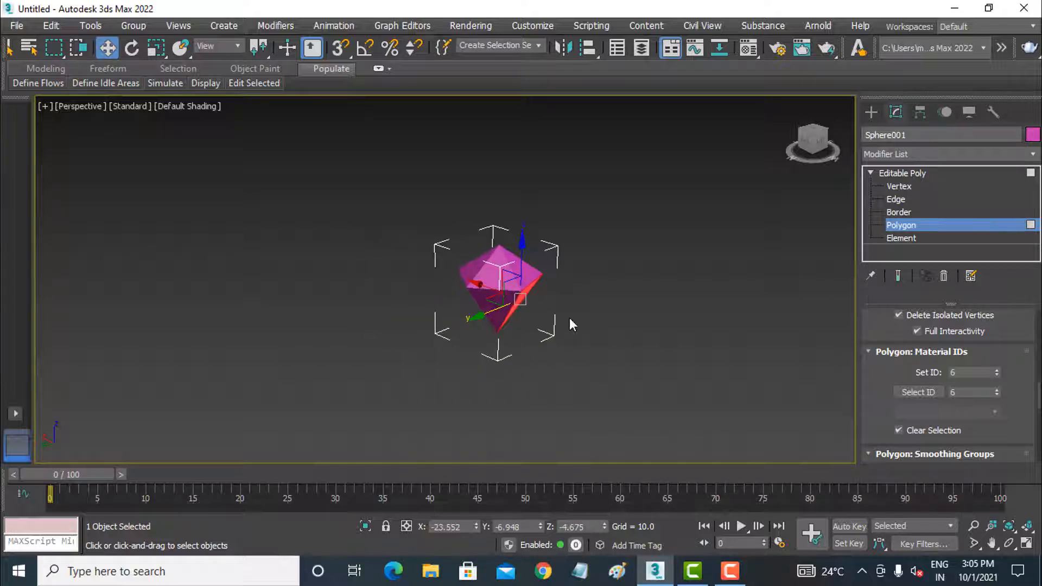
pyautogui.scroll(2, 568, 319)
pyautogui.scroll(2, 568, 318)
pyautogui.moveTo(538, 279); pyautogui.dragTo(568, 240, button='middle')
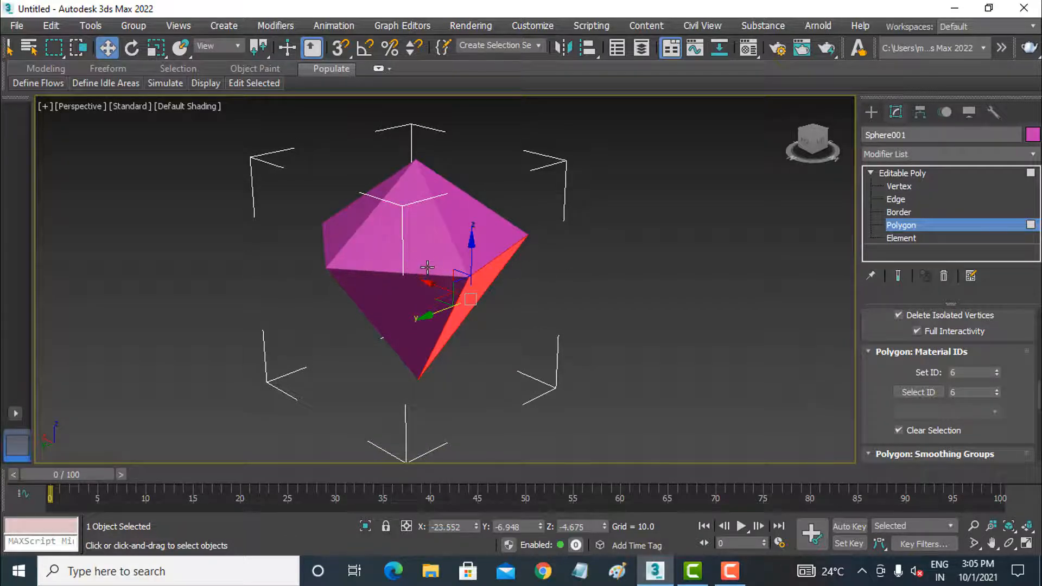
pyautogui.moveTo(423, 277)
pyautogui.keyDown('alt'); pyautogui.mouseDown(button='middle')
pyautogui.moveTo(576, 253)
pyautogui.moveTo(696, 251)
pyautogui.moveTo(426, 267)
pyautogui.mouseUp(button='middle'); pyautogui.keyUp('alt')
pyautogui.keyDown('alt'); pyautogui.moveTo(602, 253); pyautogui.dragTo(669, 262, button='middle'); pyautogui.keyUp('alt')
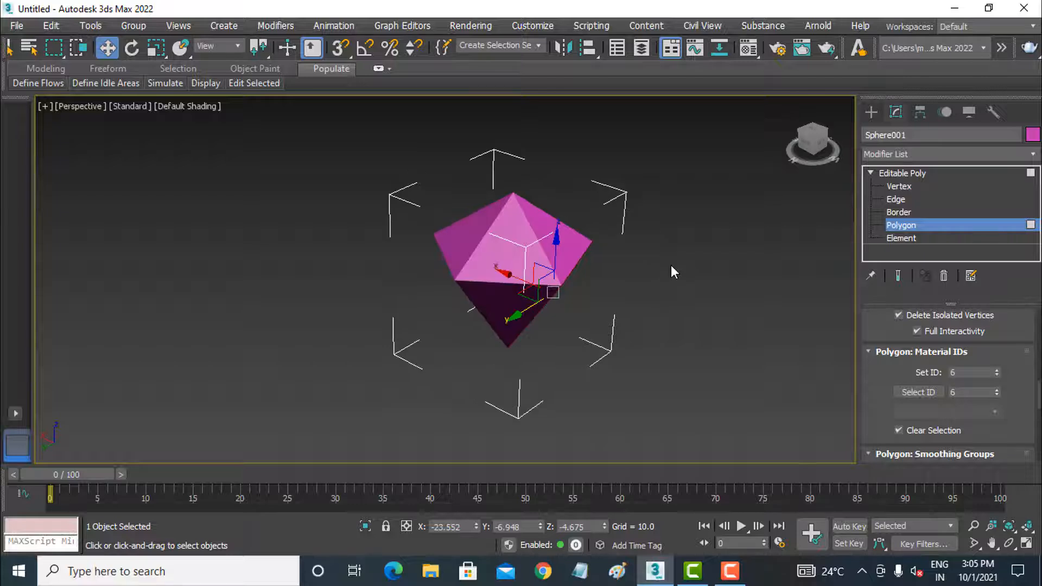